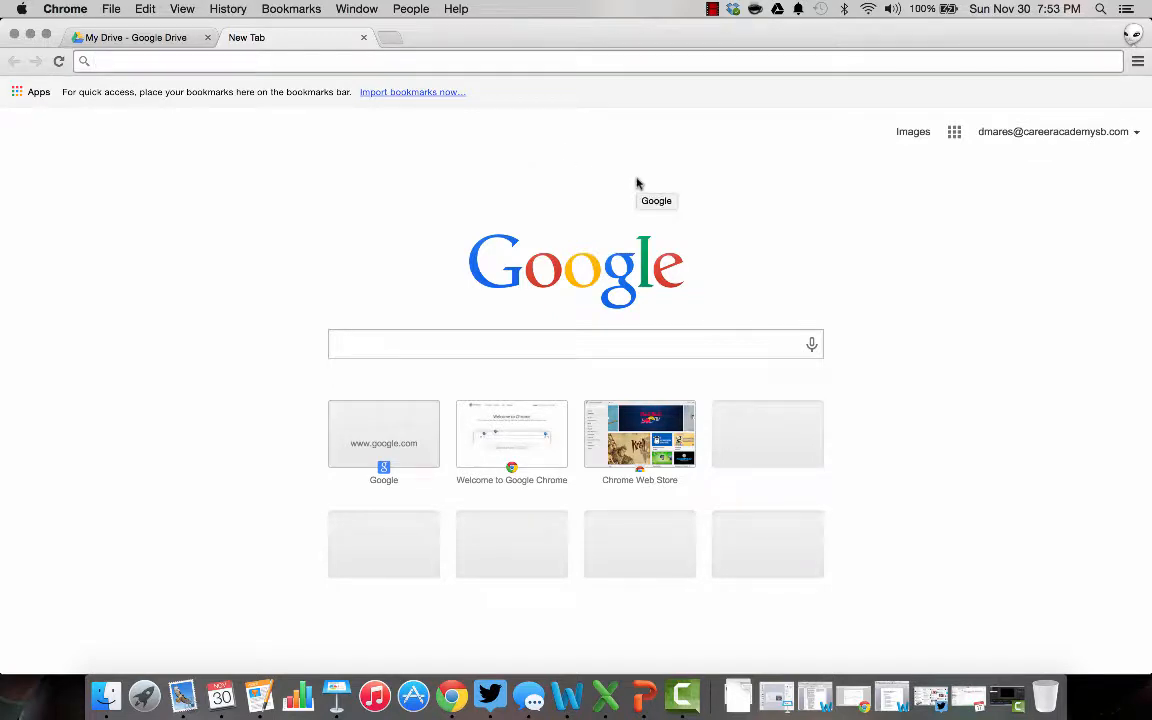
Open Google Drive from the Google apps list and dismiss the notice about Drive activity.
left_click(957, 138)
left_click(957, 138)
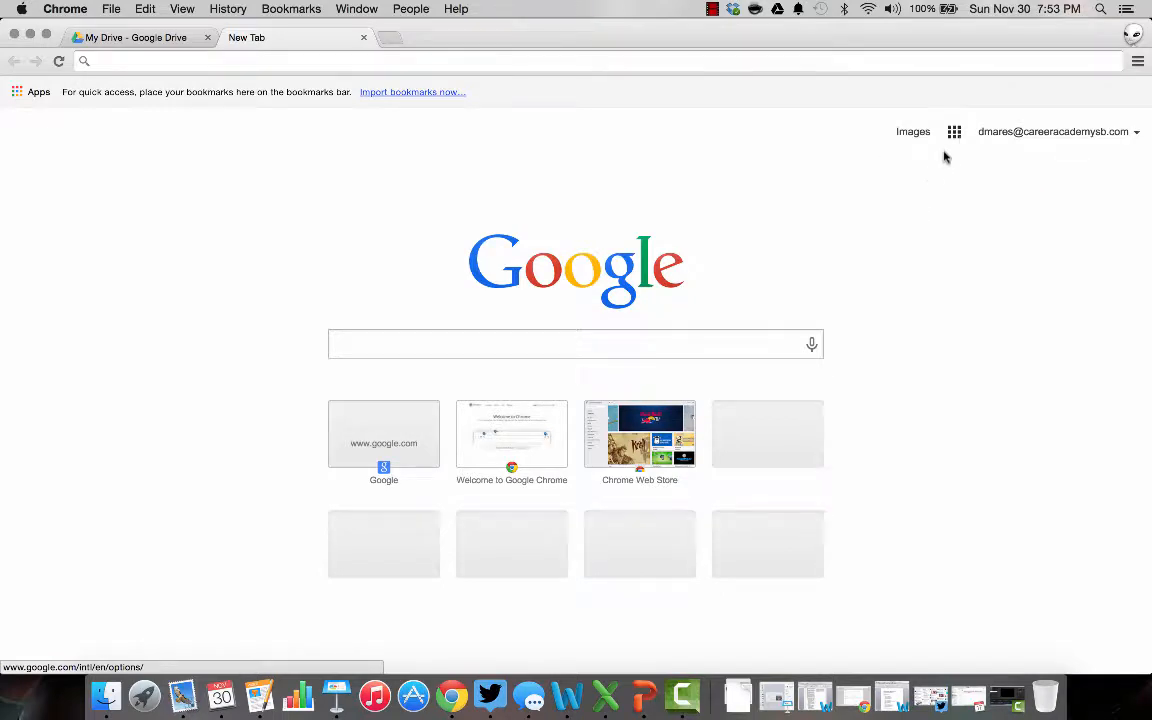
left_click(957, 138)
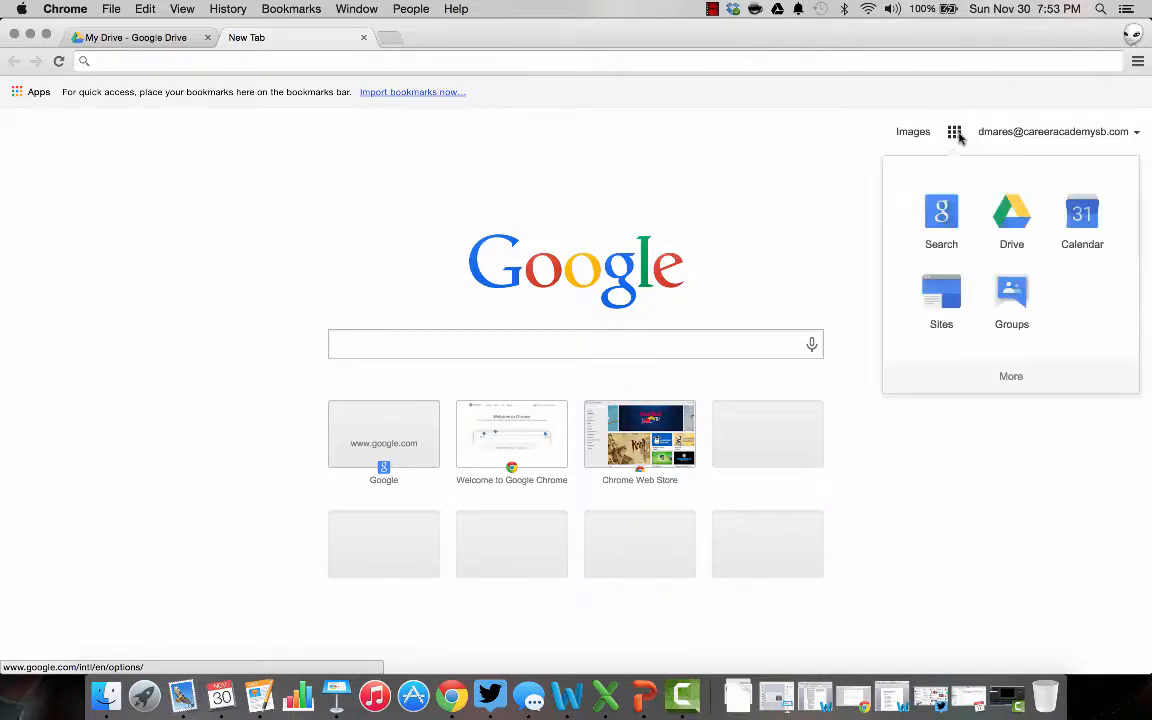
left_click(1011, 217)
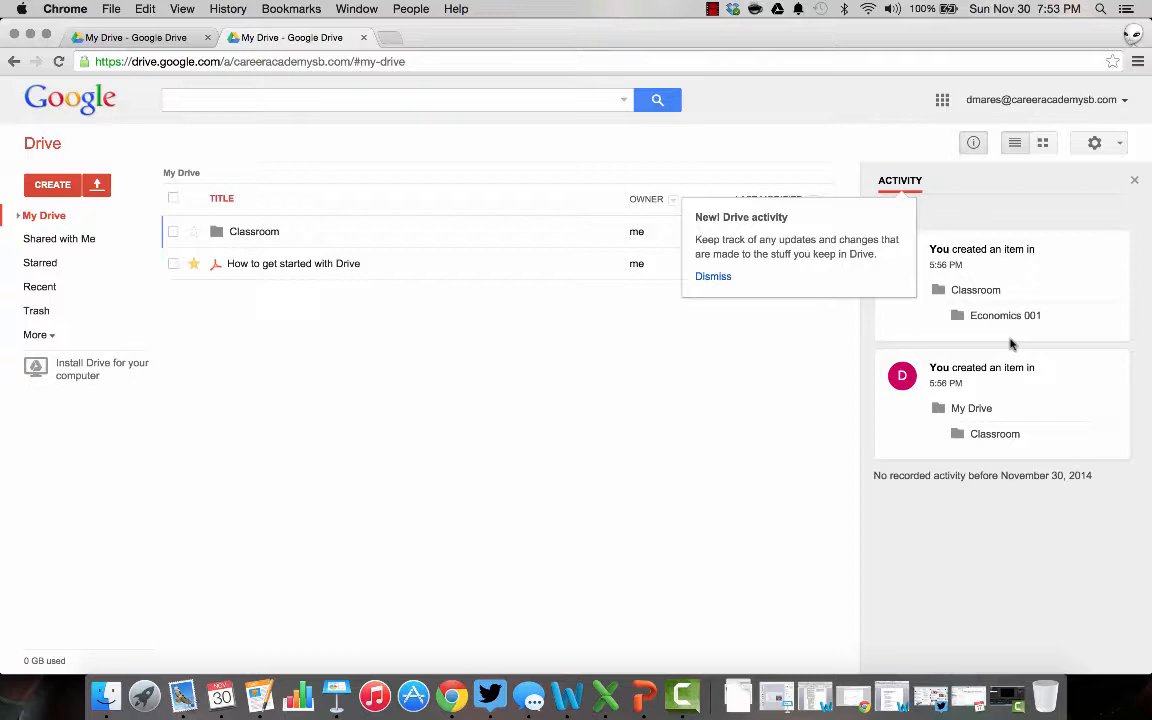
left_click(715, 278)
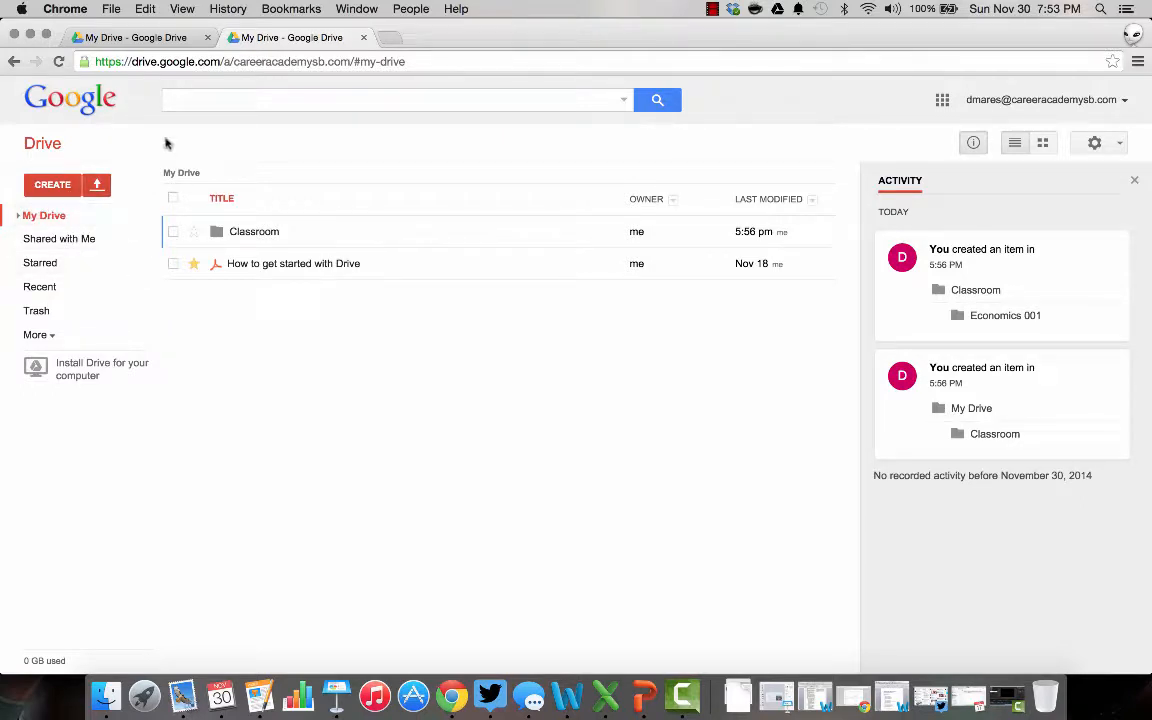
Toggle the activity pane off and on, and preview the files in grid view before returning to list view.
left_click(191, 98)
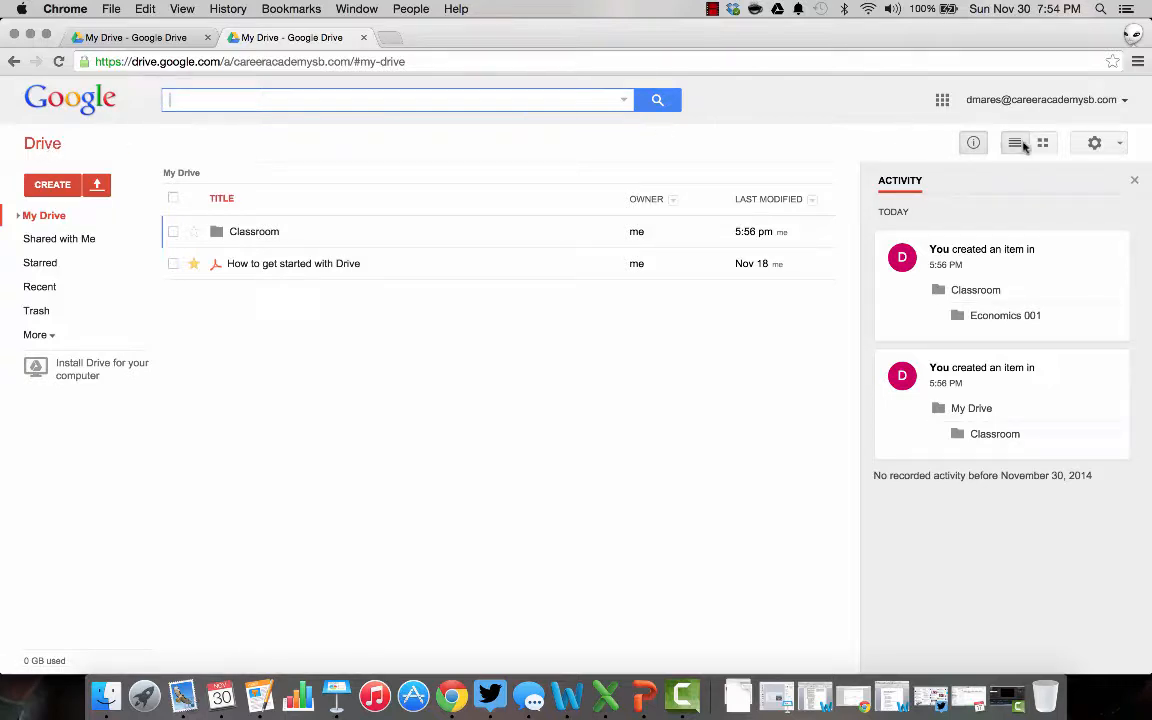
left_click(975, 144)
left_click(975, 144)
left_click(976, 145)
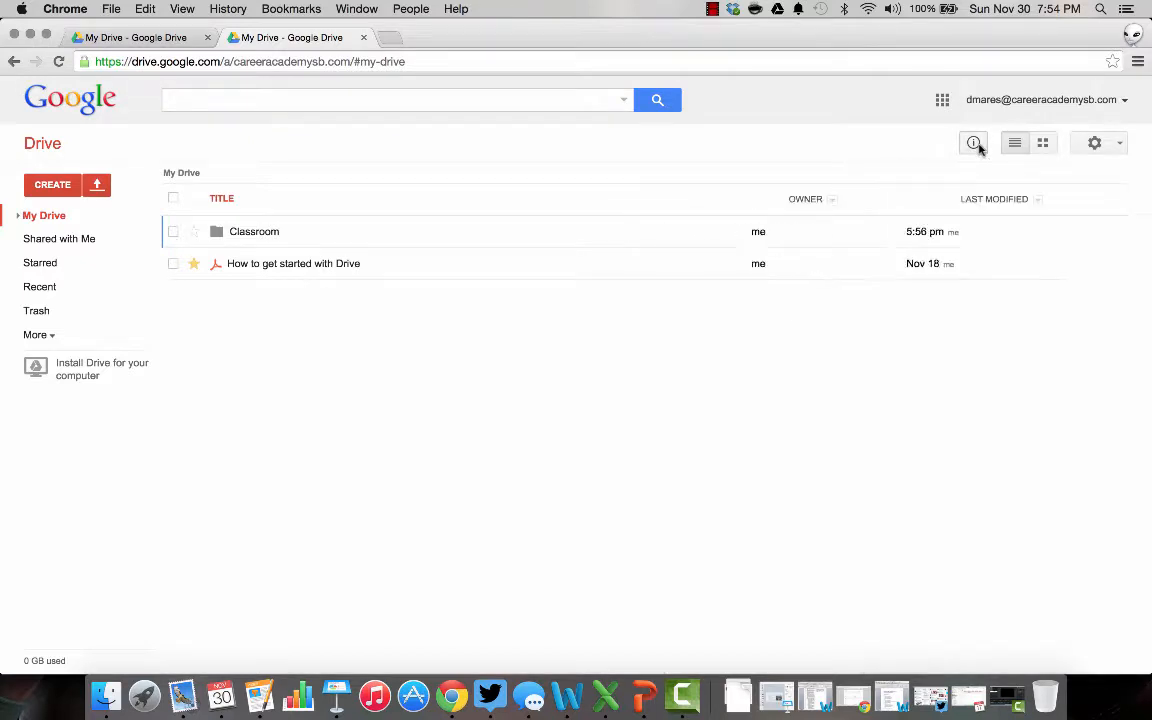
left_click(978, 146)
left_click(1040, 145)
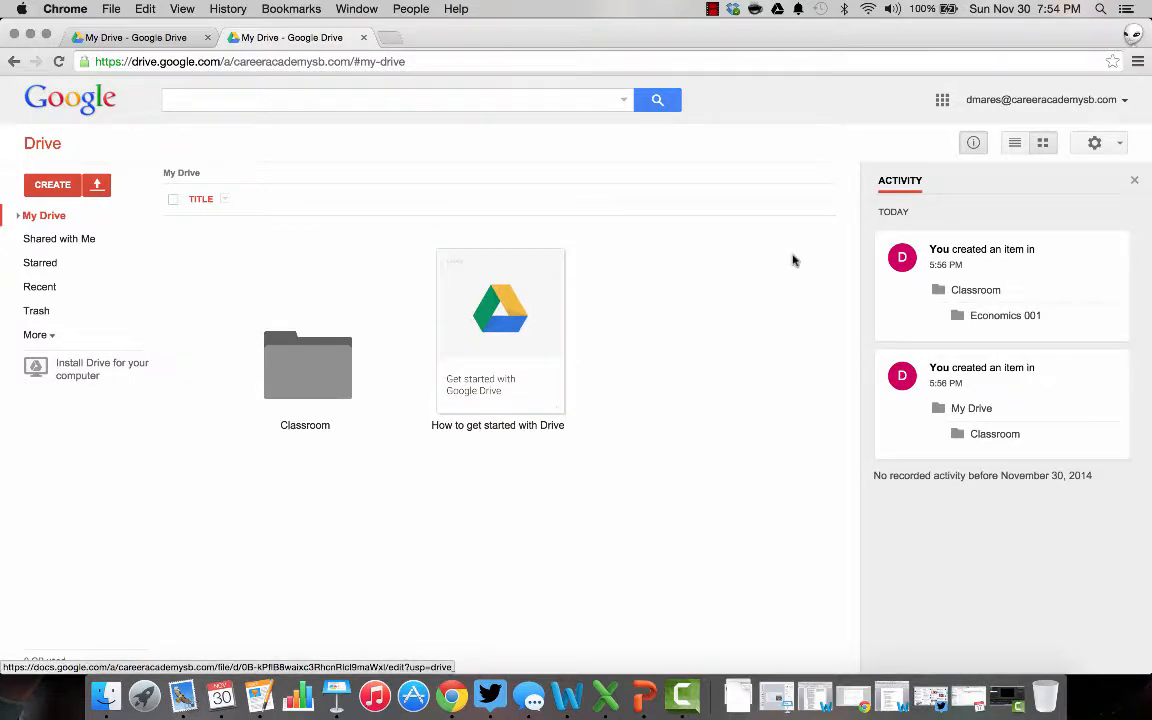
left_click(1015, 145)
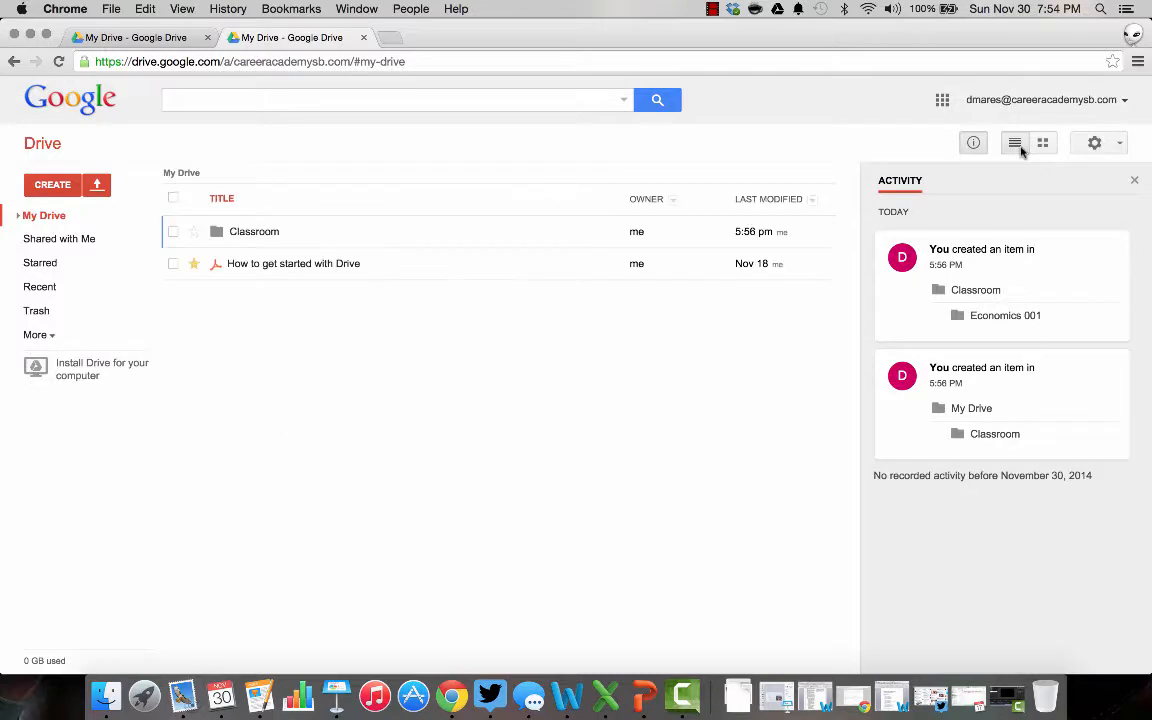
Switch to the new Drive experience and dismiss its welcome tour.
left_click(1107, 145)
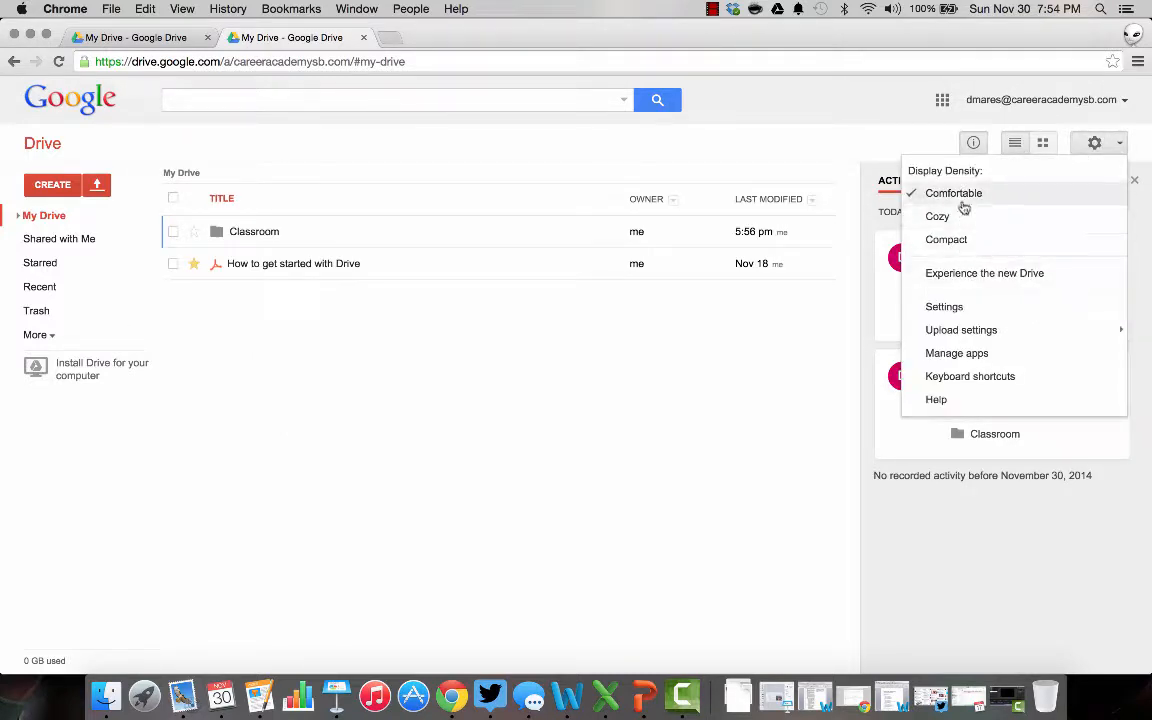
left_click(968, 275)
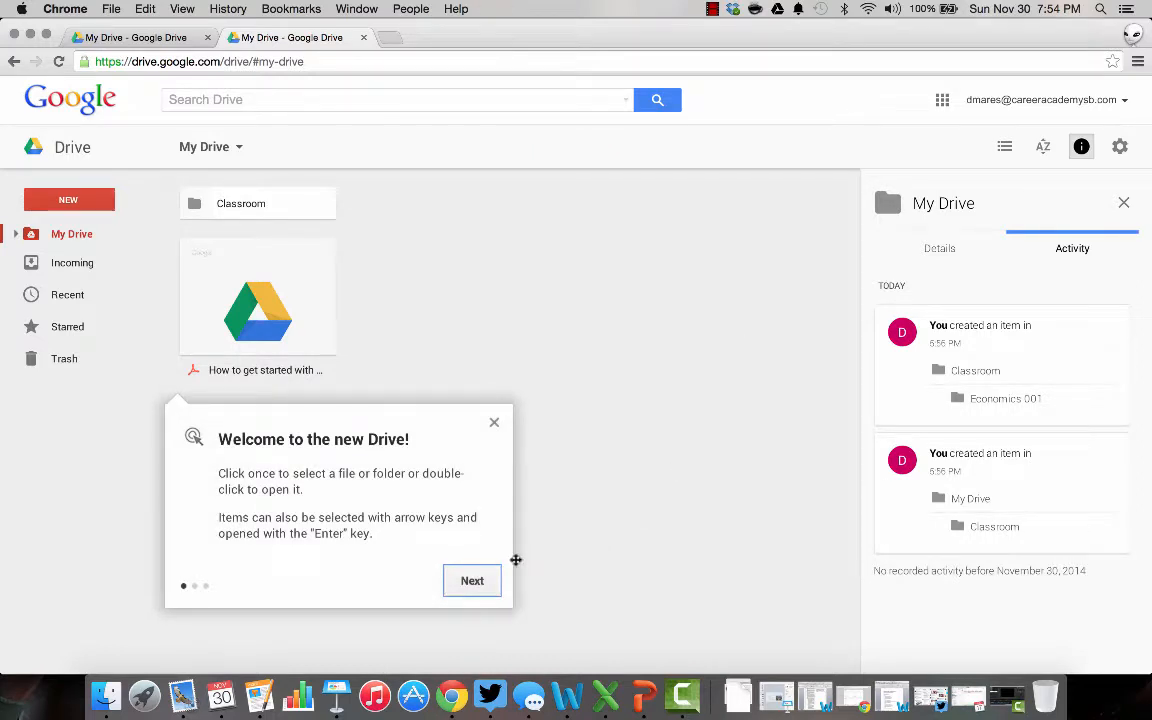
left_click(493, 425)
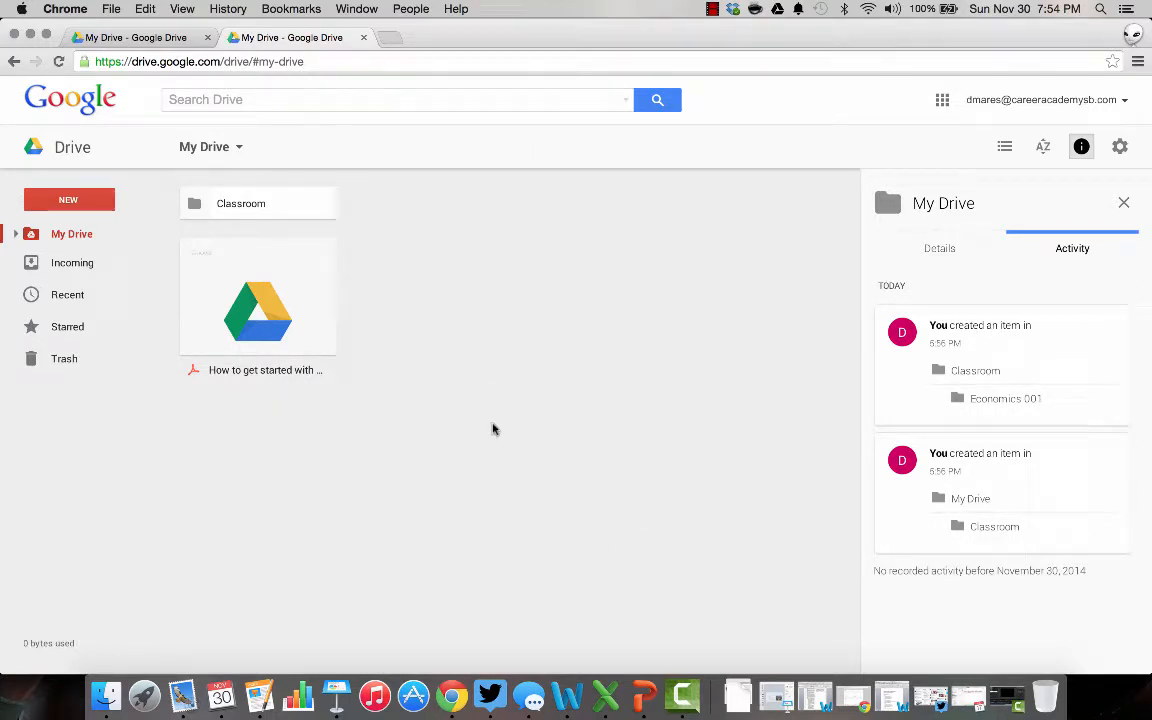
Hide the My Drive activity pane and leave the new Drive to return to the old interface.
left_click(1081, 149)
left_click(1119, 147)
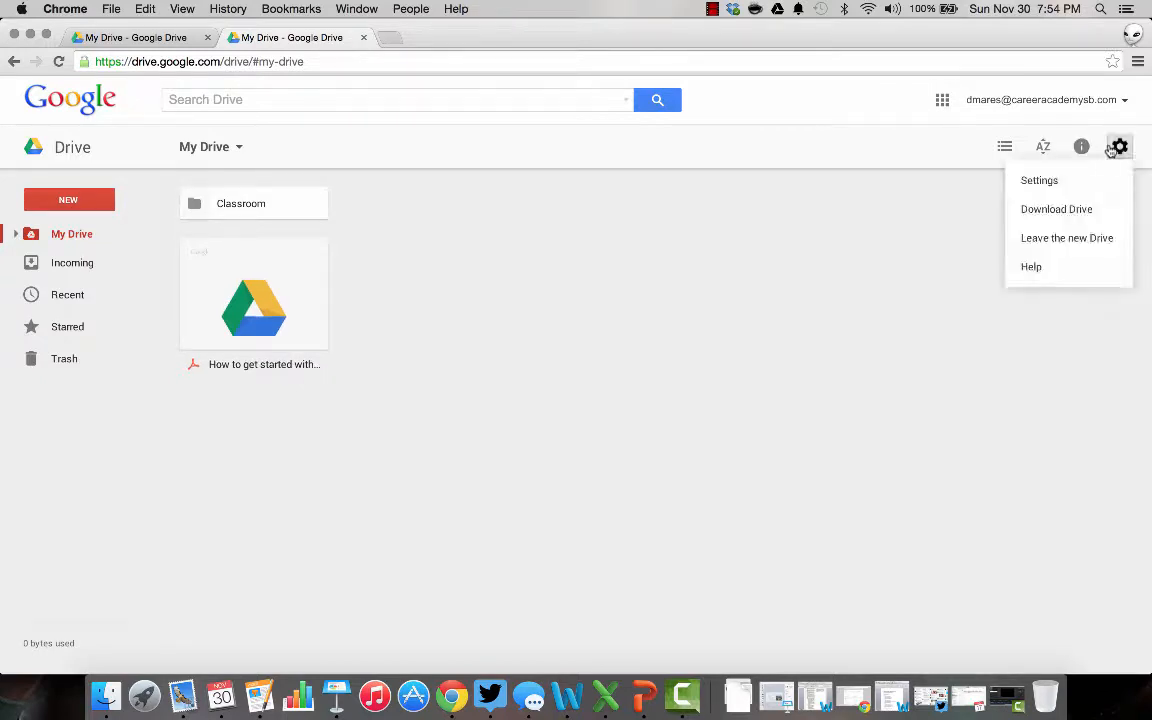
left_click(1078, 239)
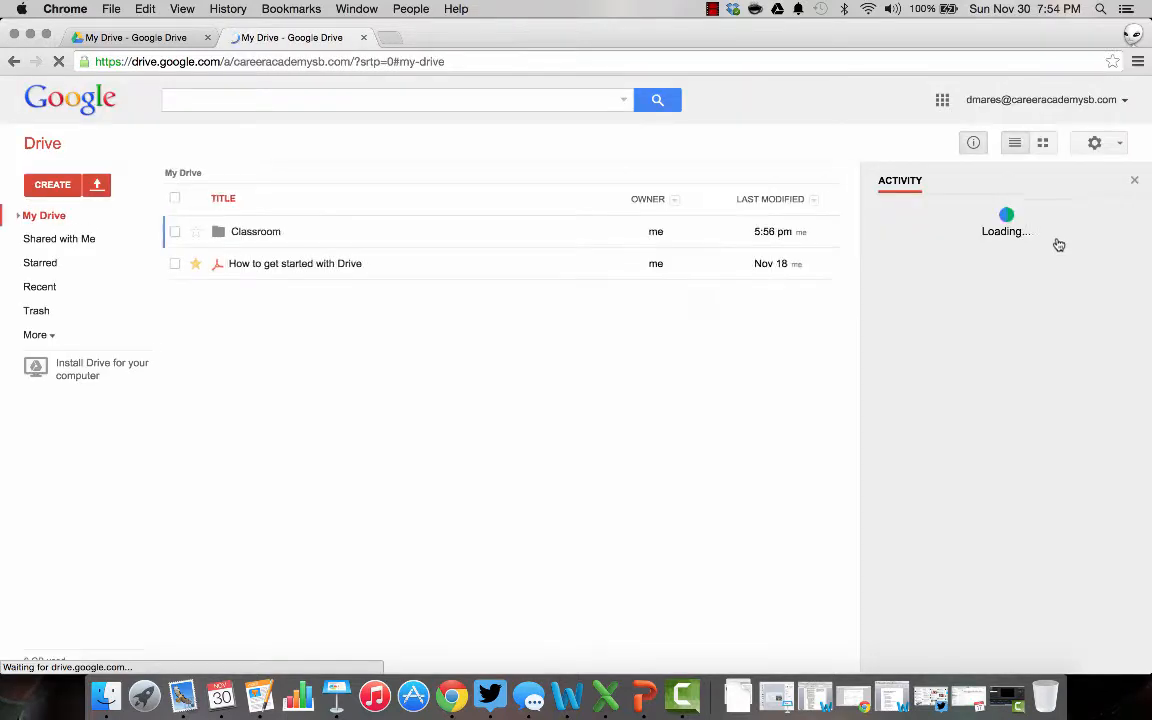
Close the activity pane and enable the upload setting "Confirm settings before each upload".
left_click(1136, 183)
left_click(1119, 147)
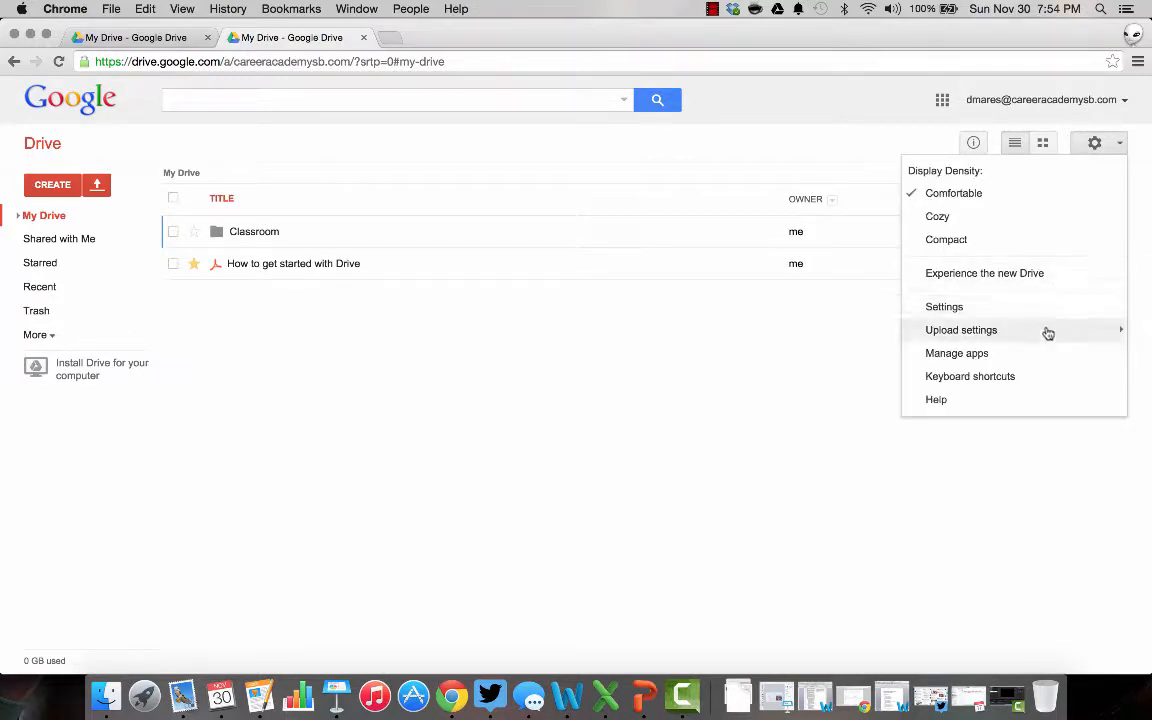
mouse_move(1048, 333)
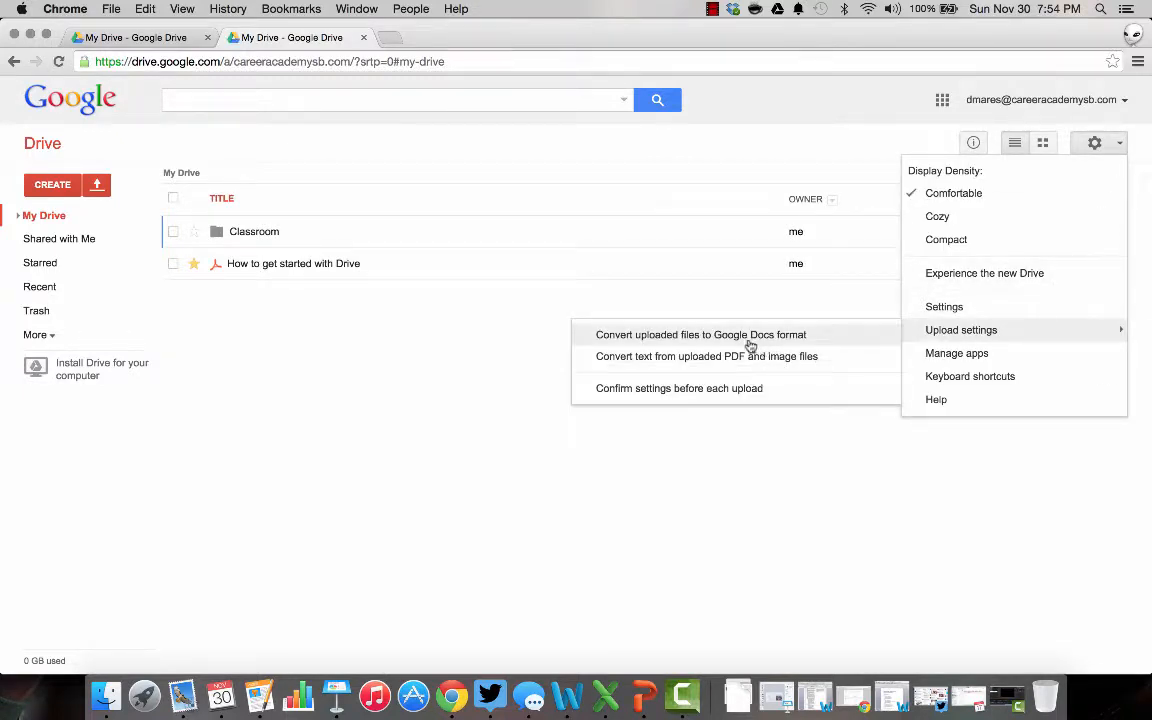
left_click(679, 388)
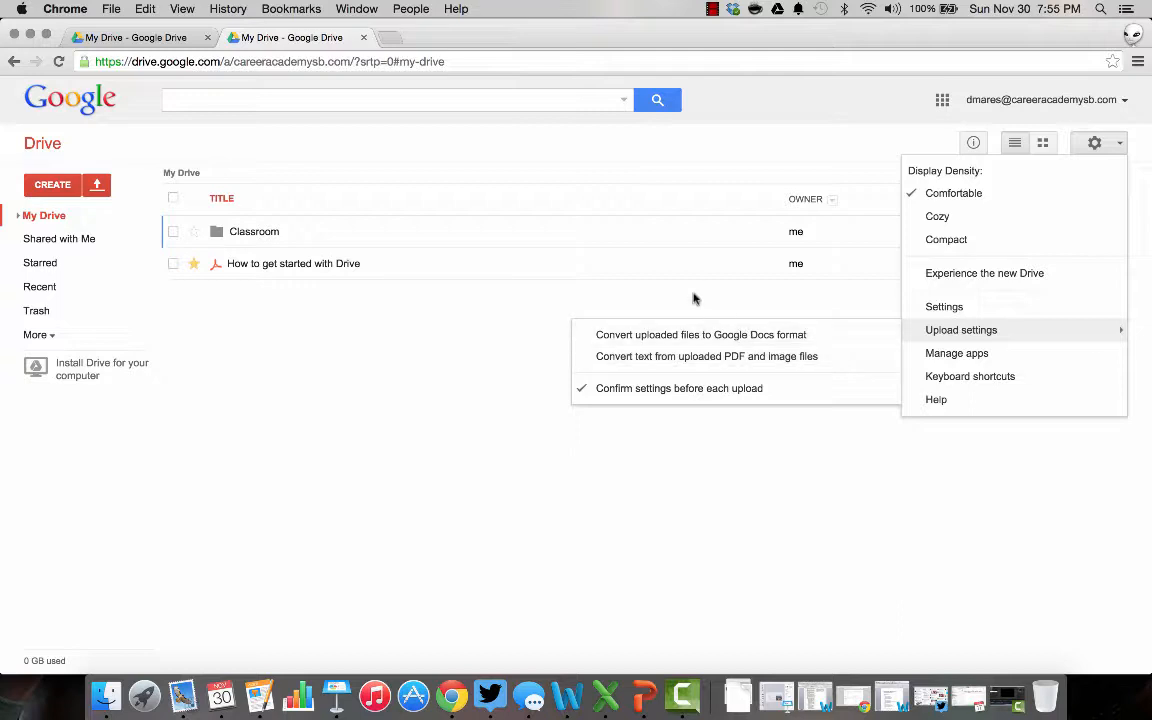
left_click(378, 389)
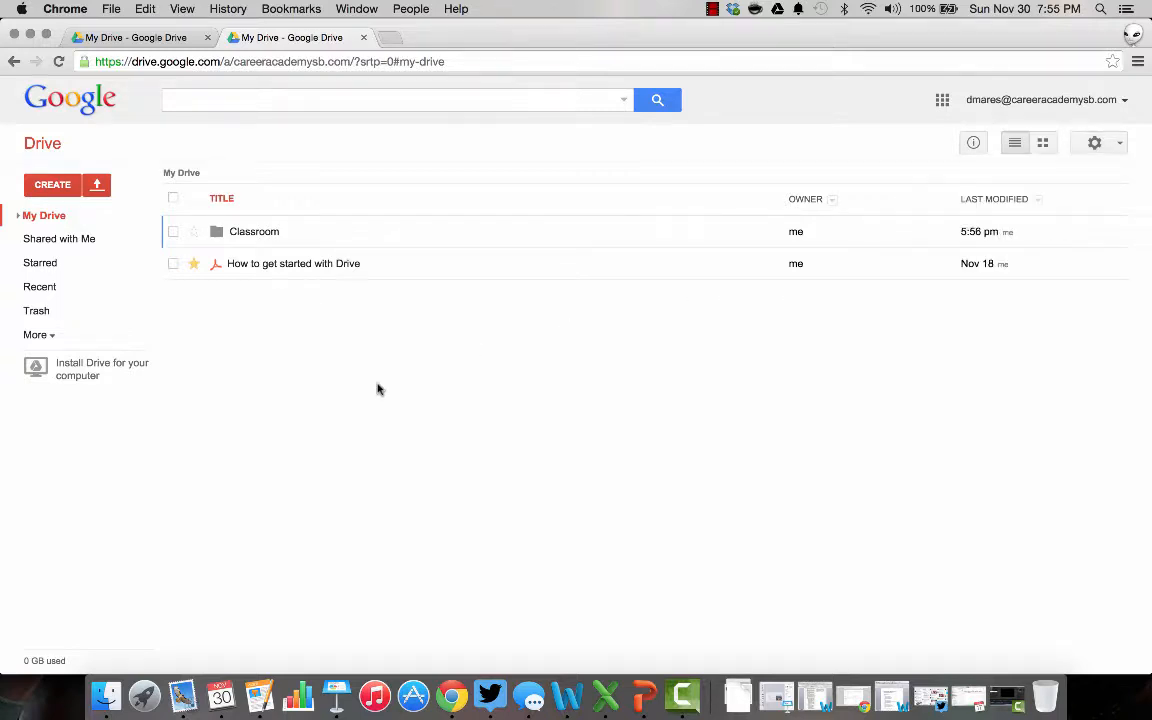
Create a blank document to preview the editor, and close it without adding content.
left_click(52, 184)
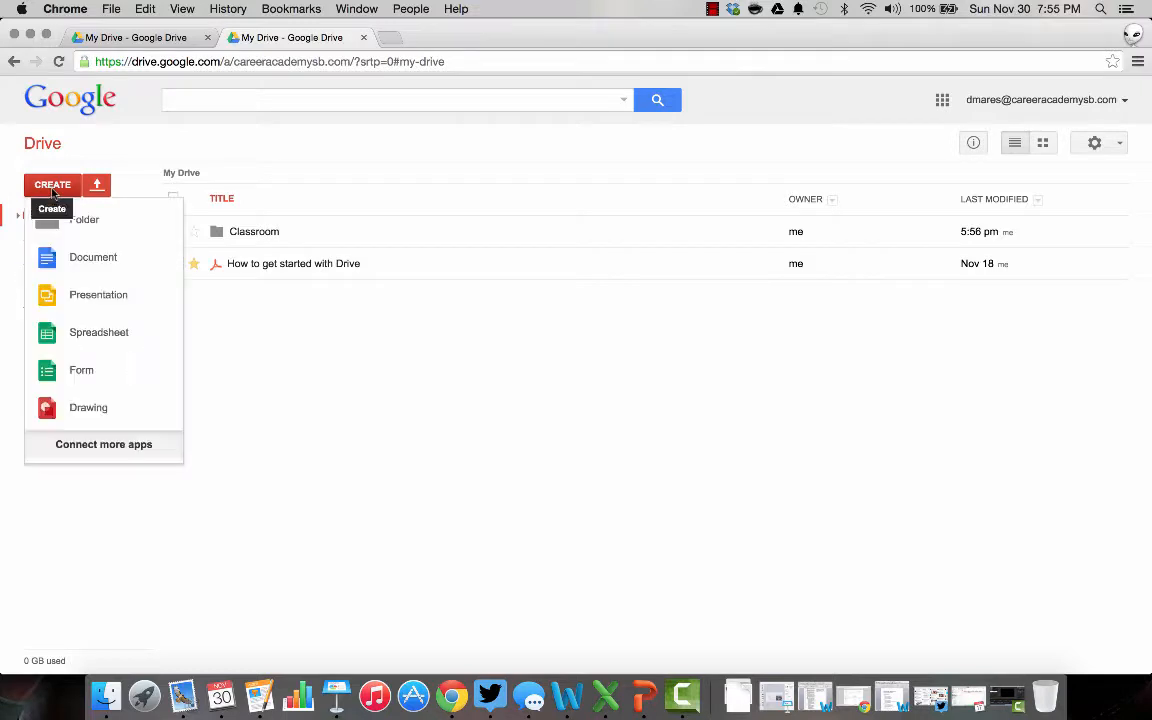
left_click(90, 258)
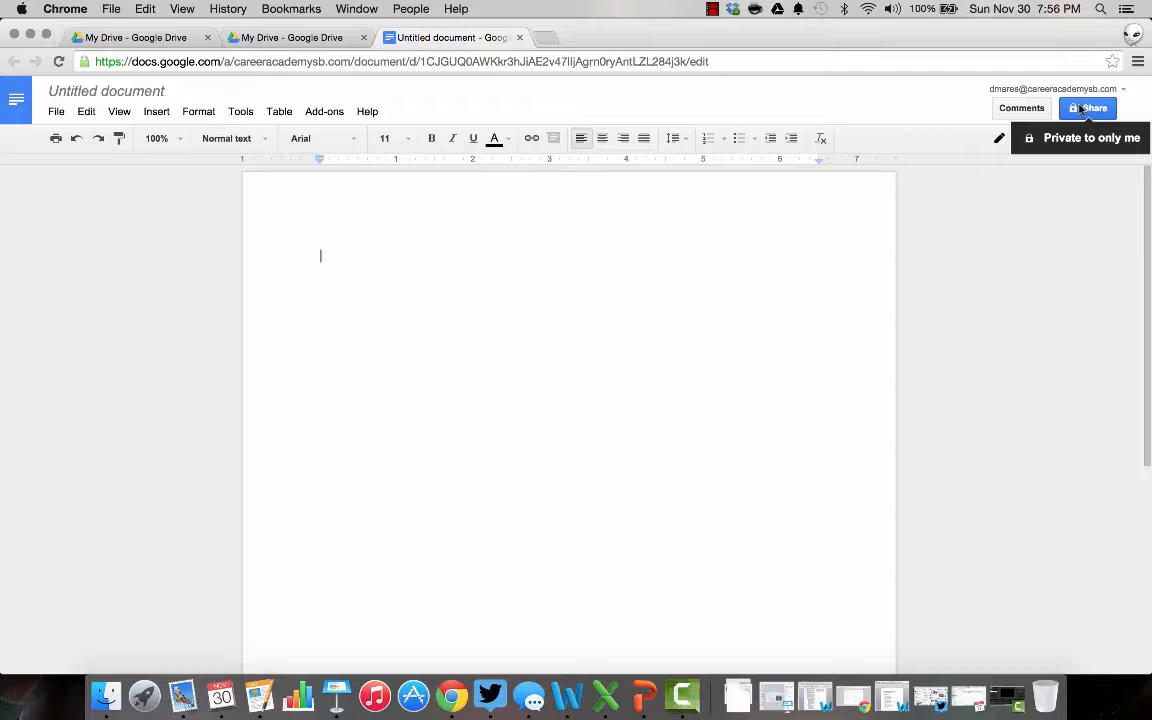
left_click(520, 38)
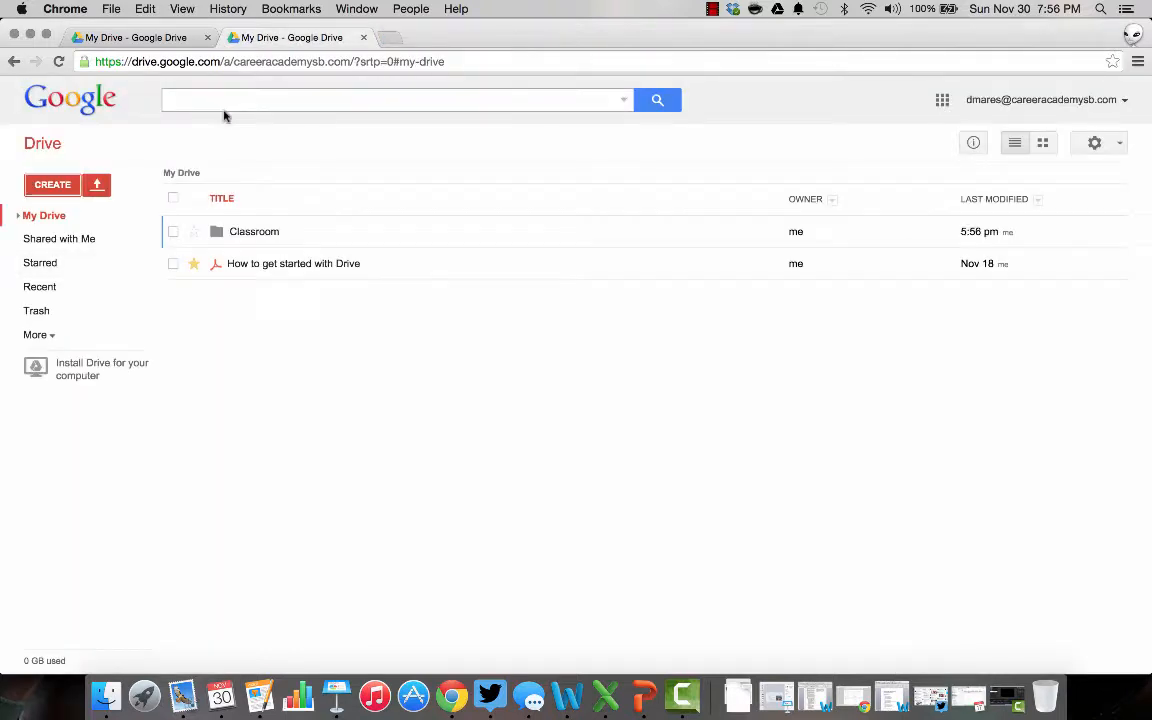
Create a new presentation with the Swiss theme and close it to return to My Drive.
left_click(52, 184)
left_click(98, 300)
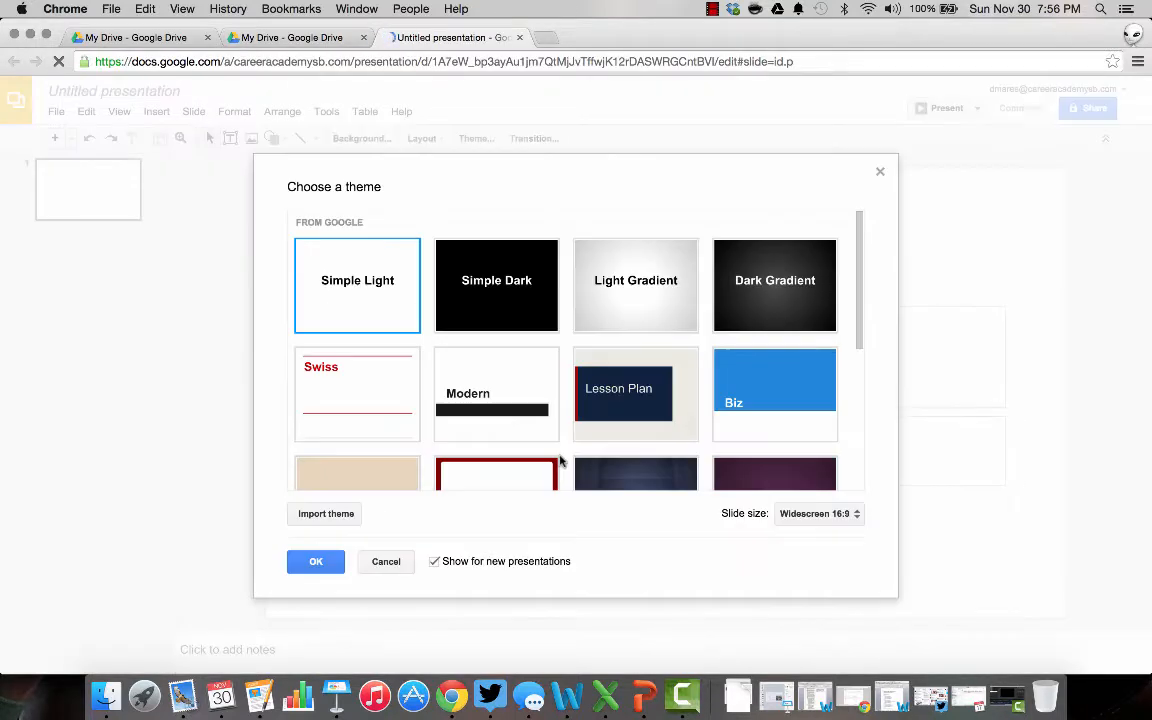
scroll(644, 352, "down", 5)
scroll(644, 352, "down", 3)
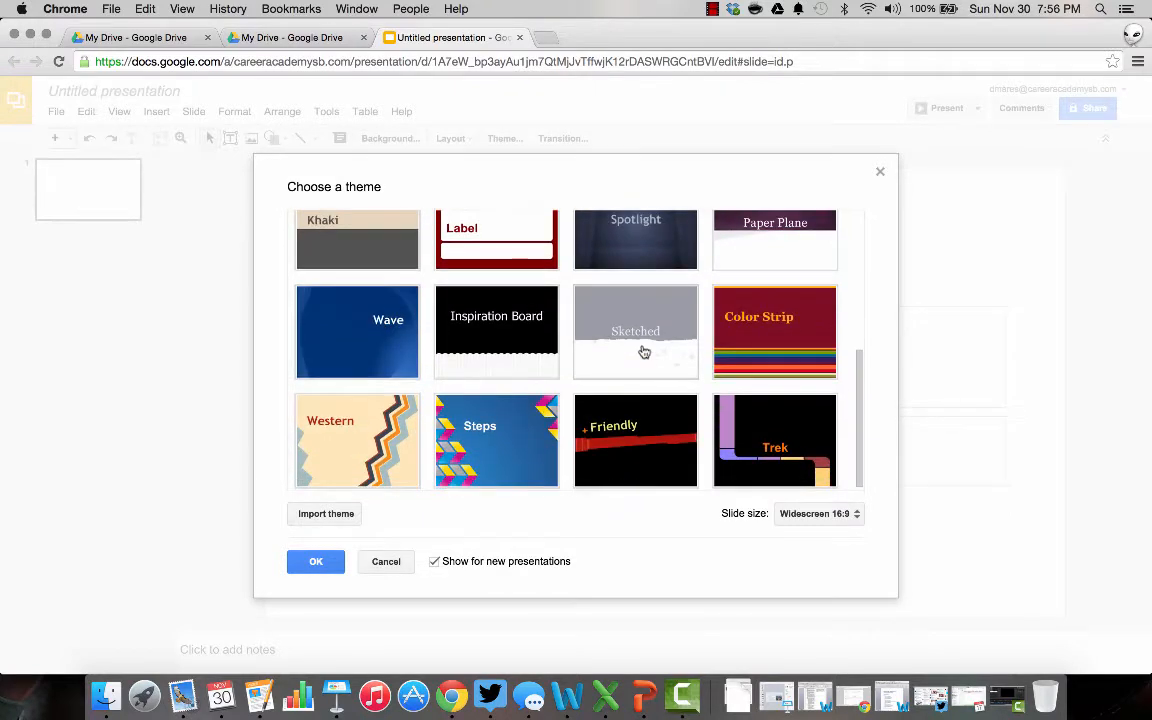
scroll(644, 352, "up", 2)
scroll(644, 352, "up", 3)
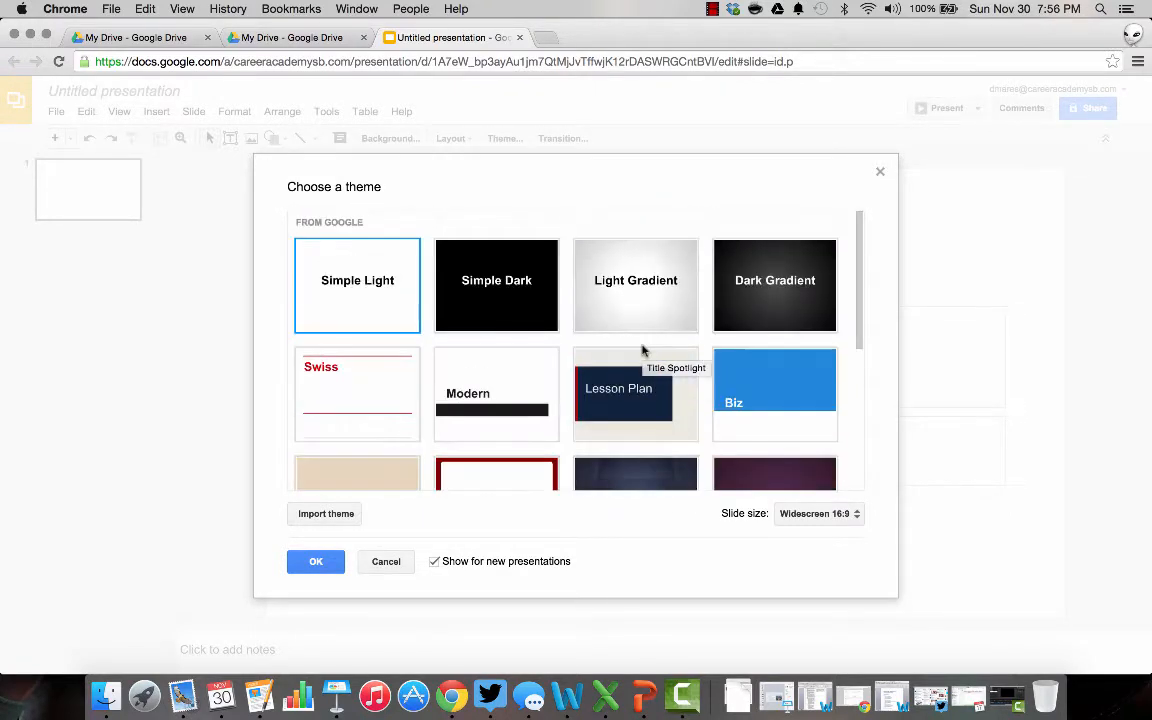
left_click(356, 384)
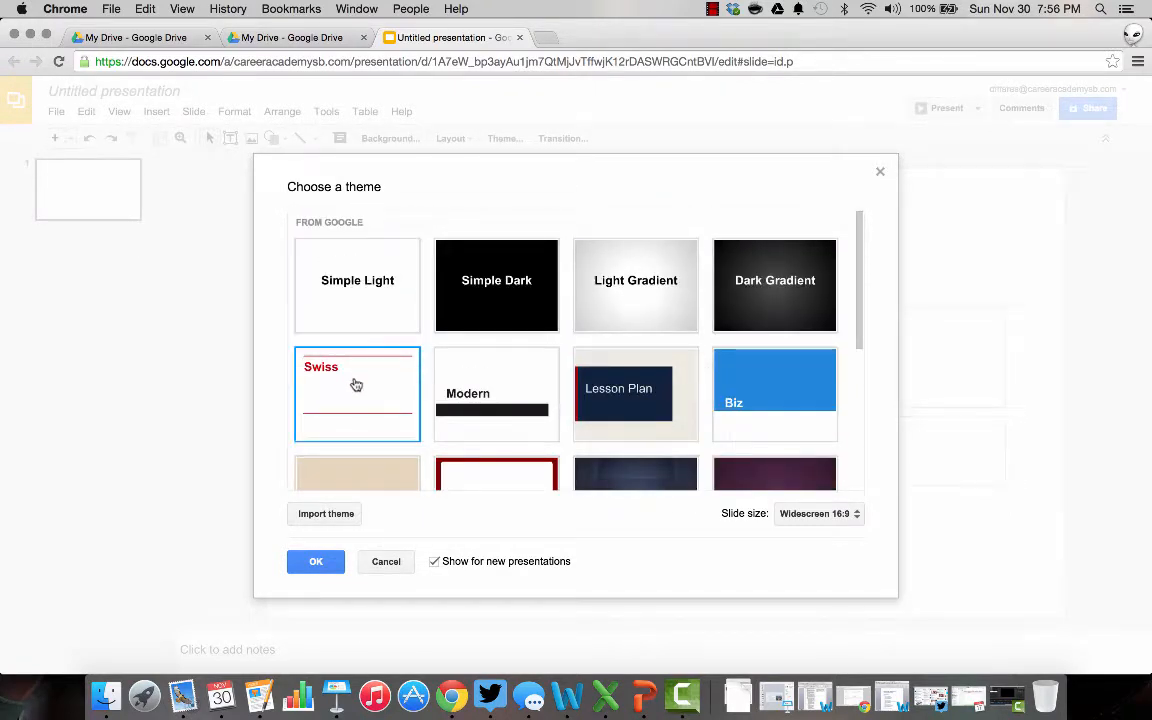
left_click(318, 563)
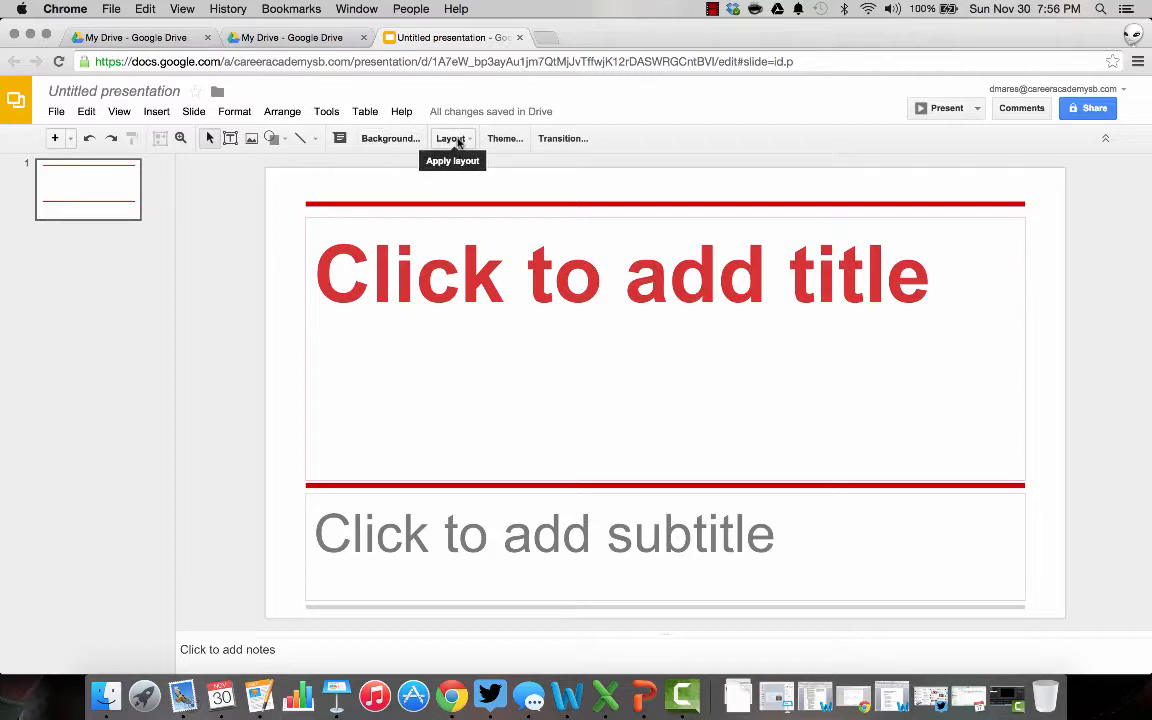
left_click(519, 37)
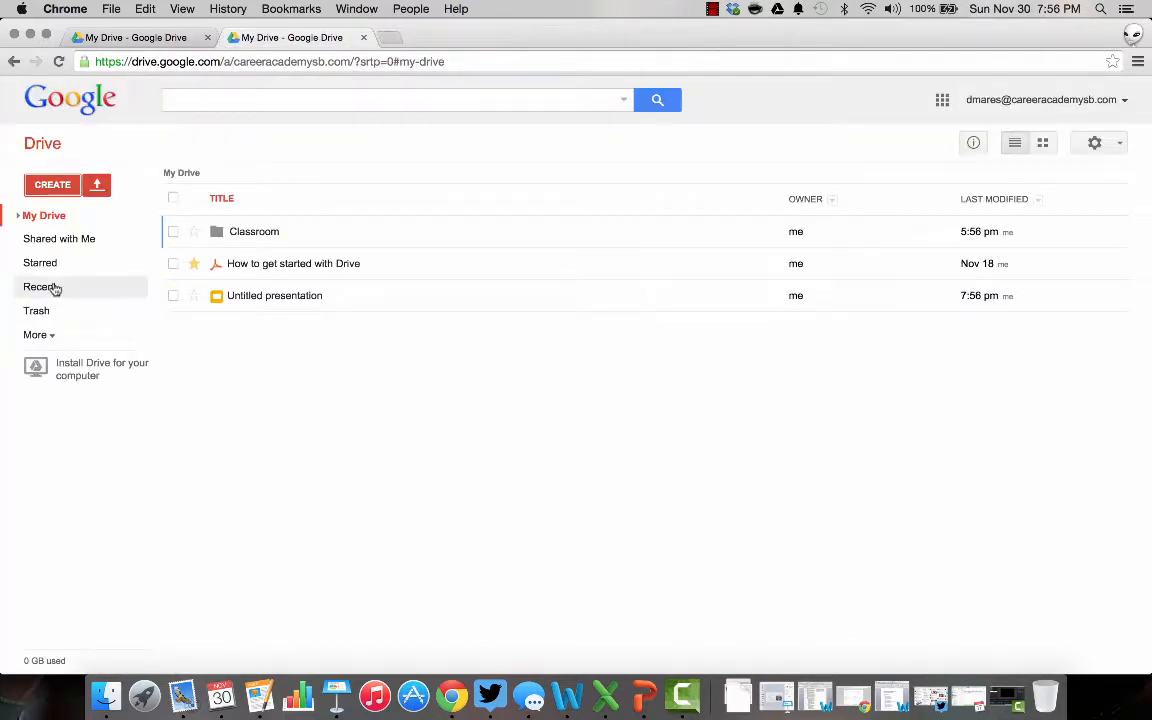
Create a blank spreadsheet to preview the editor, and close it without entering data.
left_click(52, 184)
left_click(90, 328)
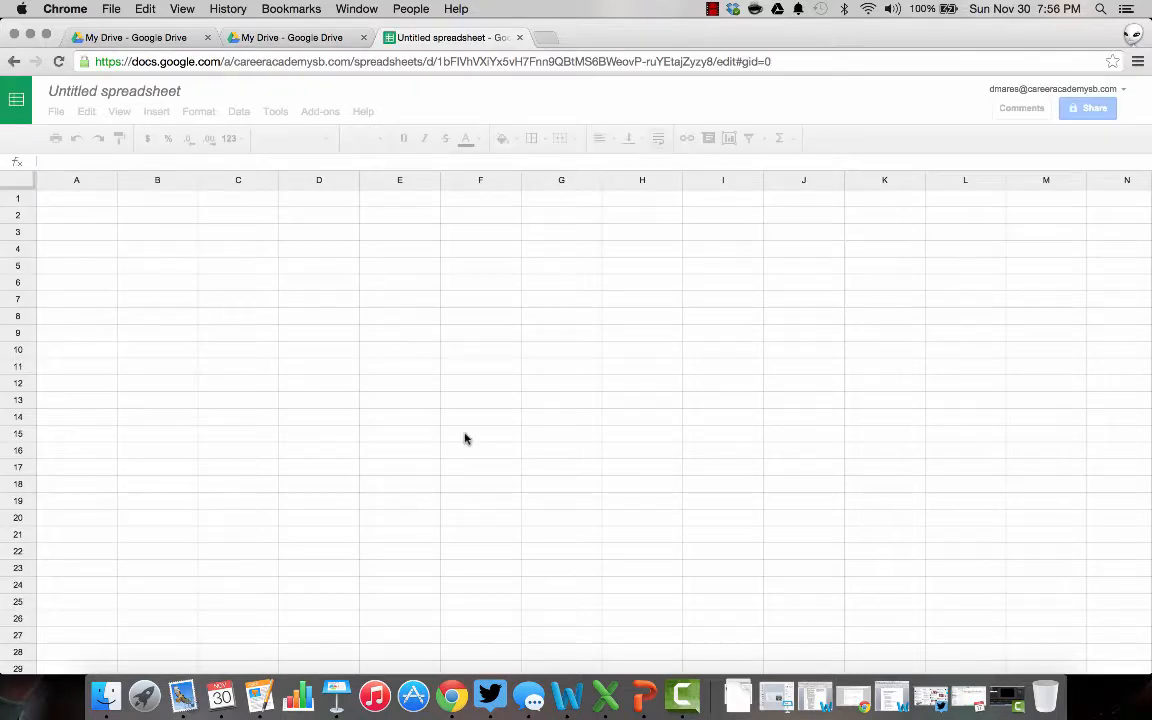
left_click(519, 38)
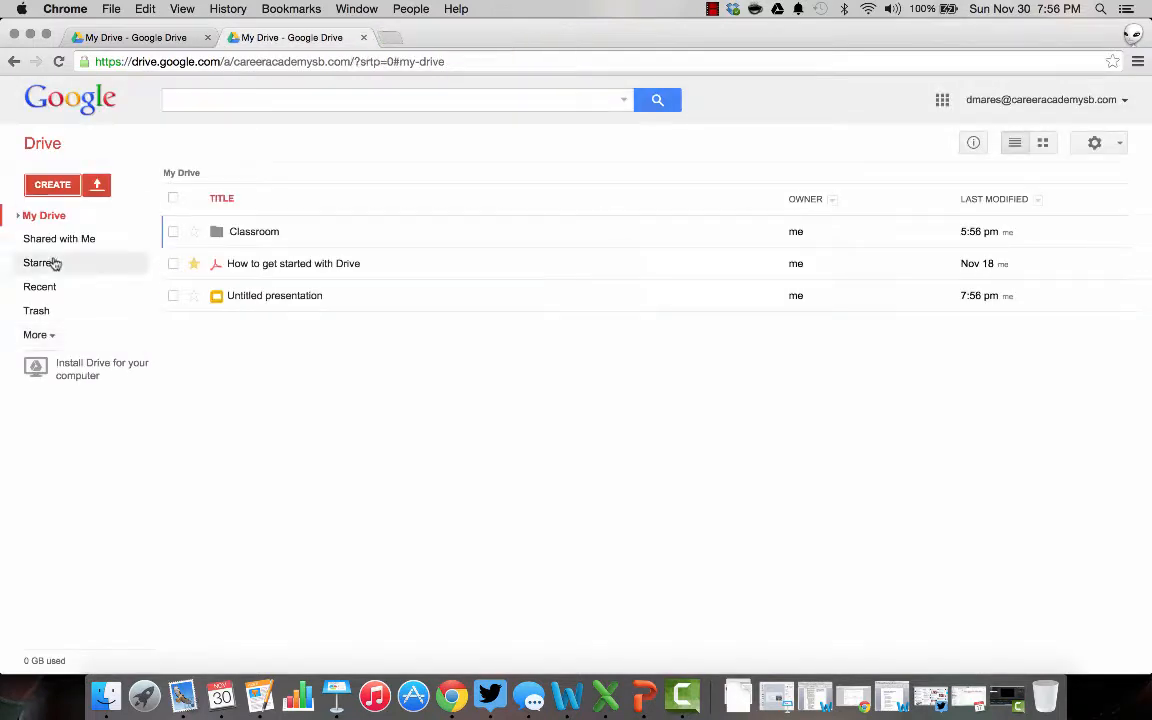
Create a new form, dismiss its welcome message, and close the form without adding questions.
left_click(54, 184)
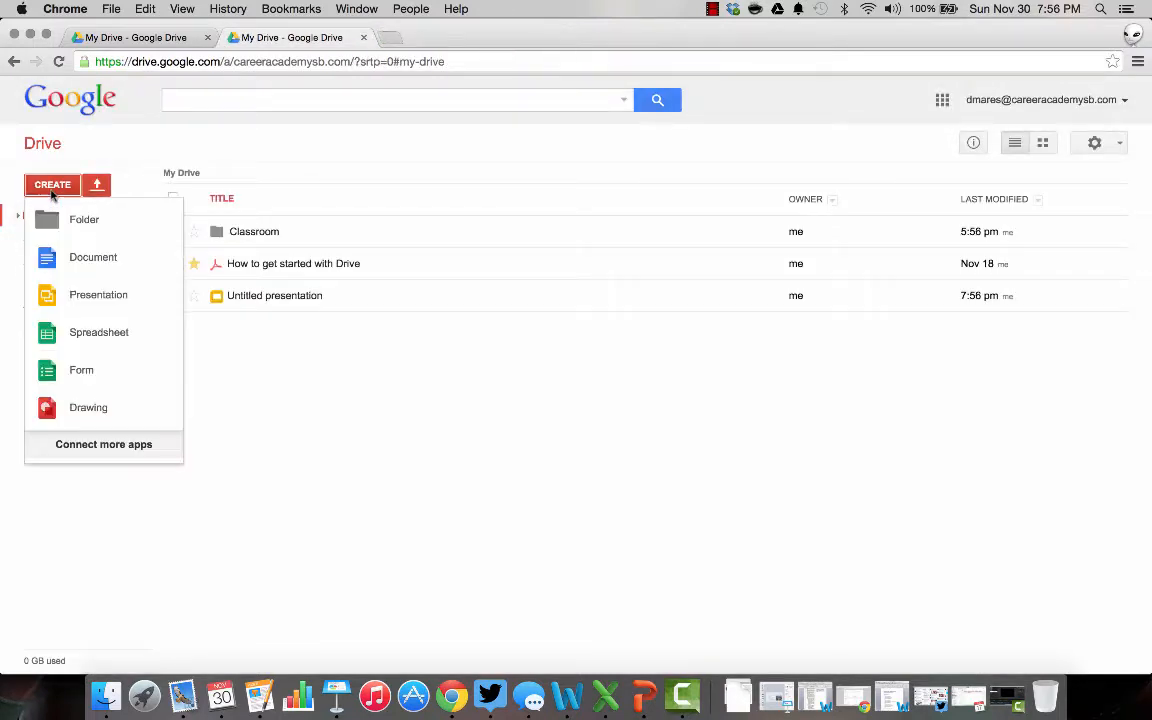
left_click(88, 337)
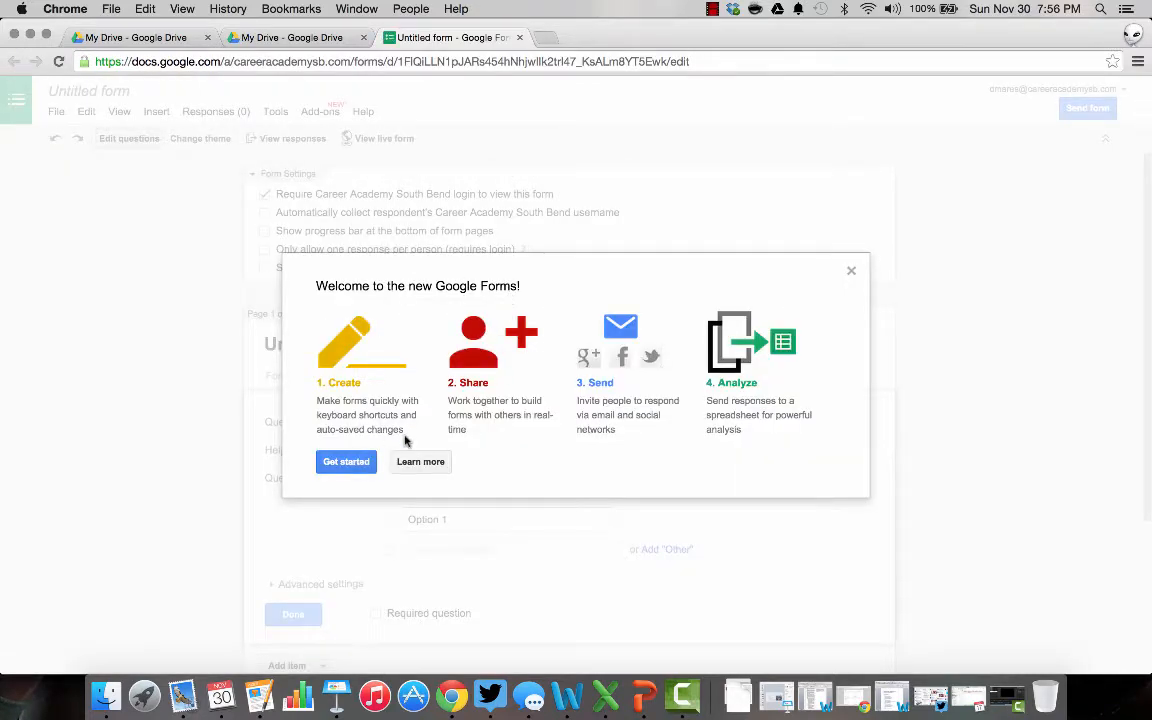
left_click(852, 274)
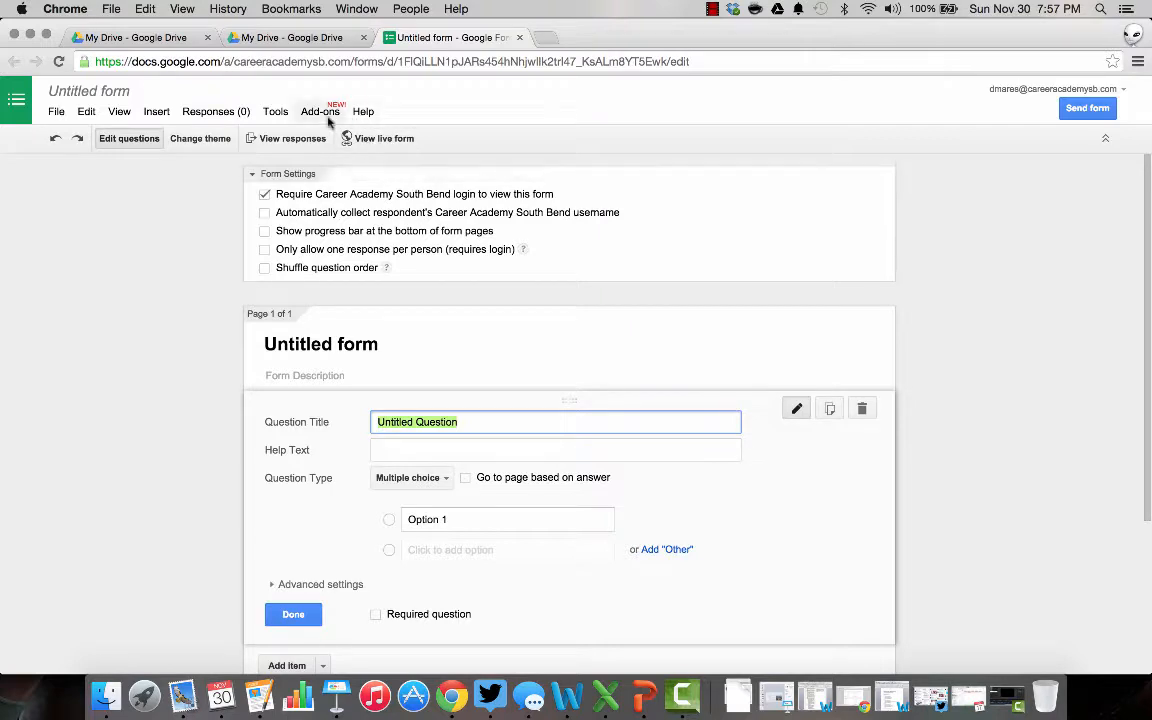
left_click(520, 38)
Create a new folder named "PD Videos" in My Drive.
left_click(50, 184)
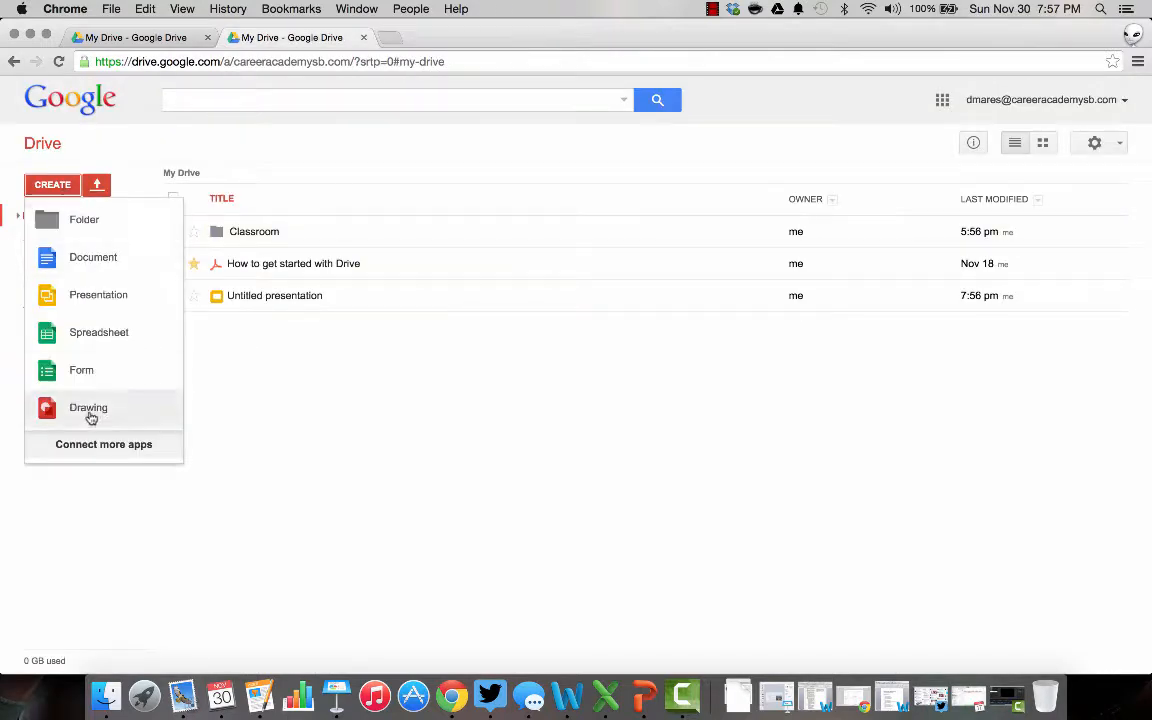
left_click(55, 185)
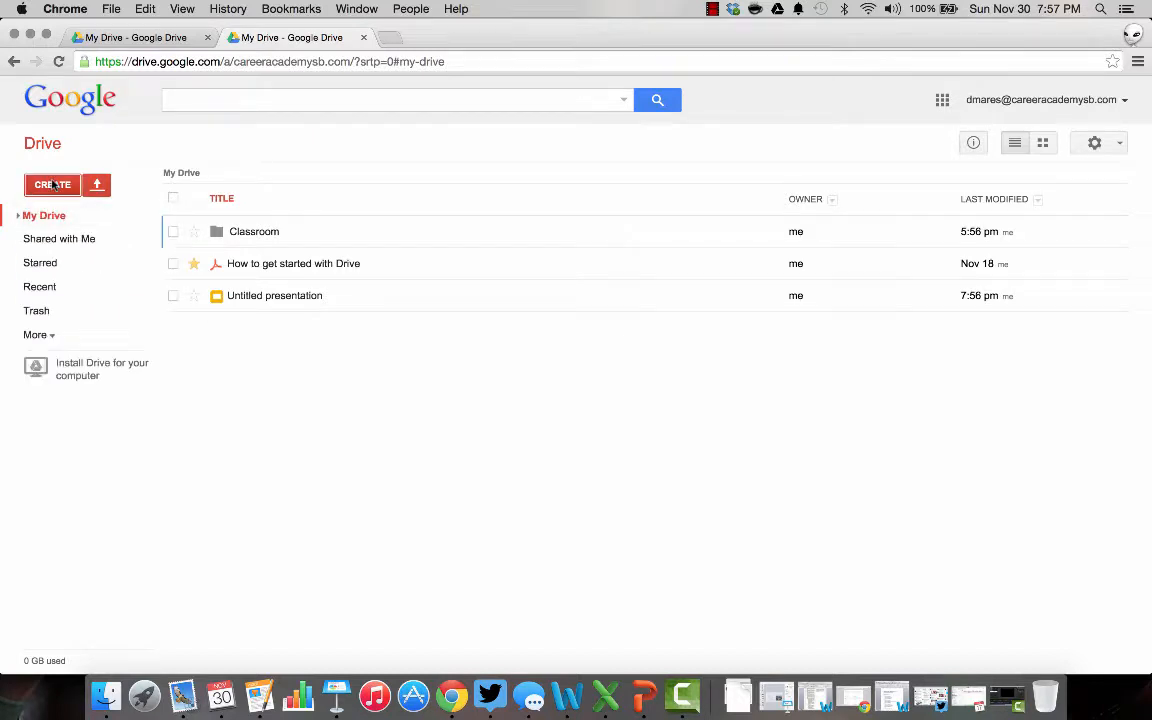
left_click(55, 185)
left_click(69, 224)
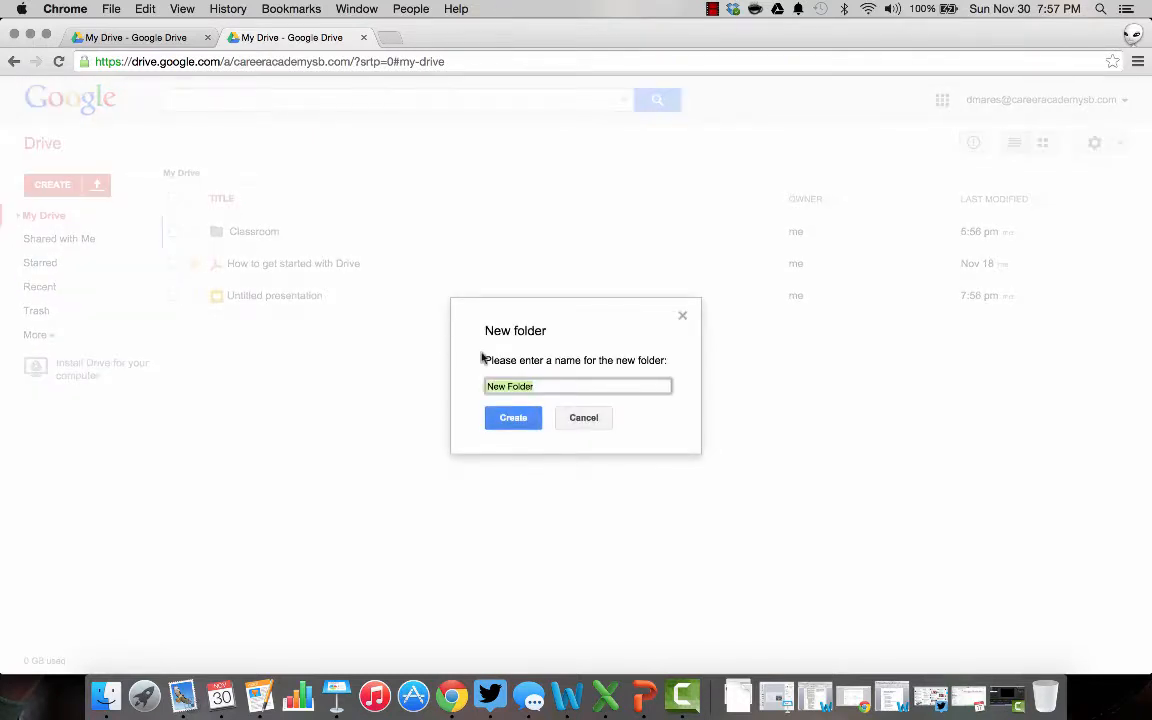
type("PD Videos")
key("Return")
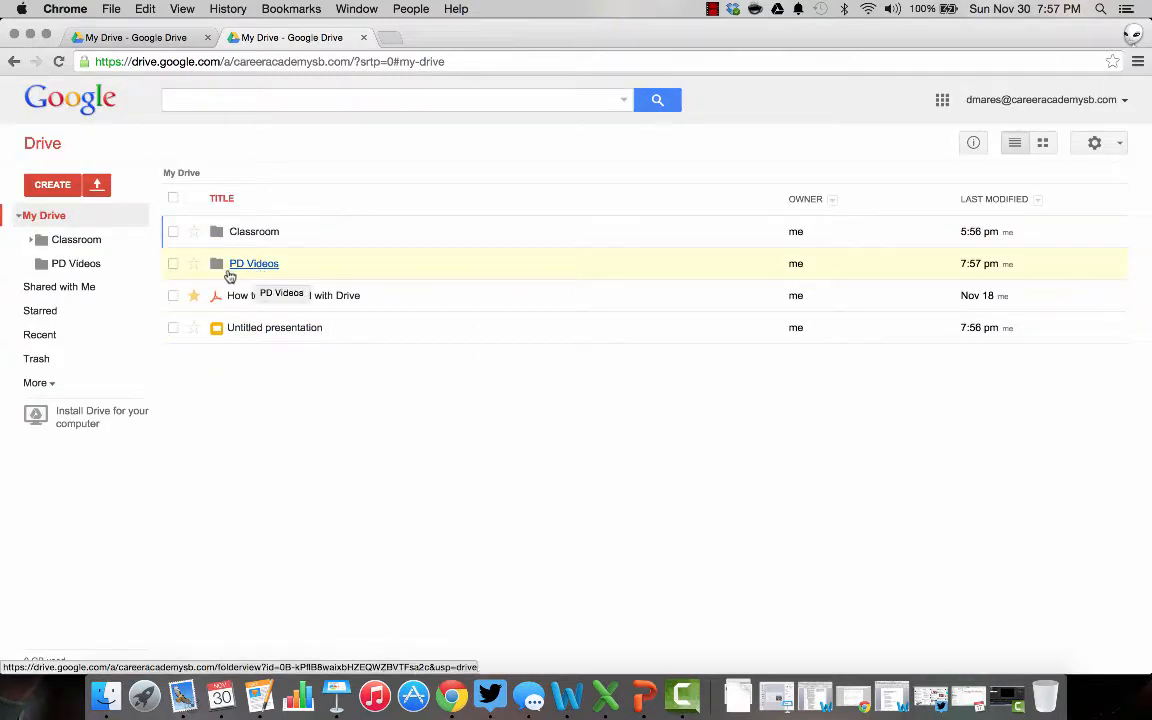
Star the PD Videos folder and review the Owner and Last Modified column options, keeping Last modified selected.
left_click(195, 263)
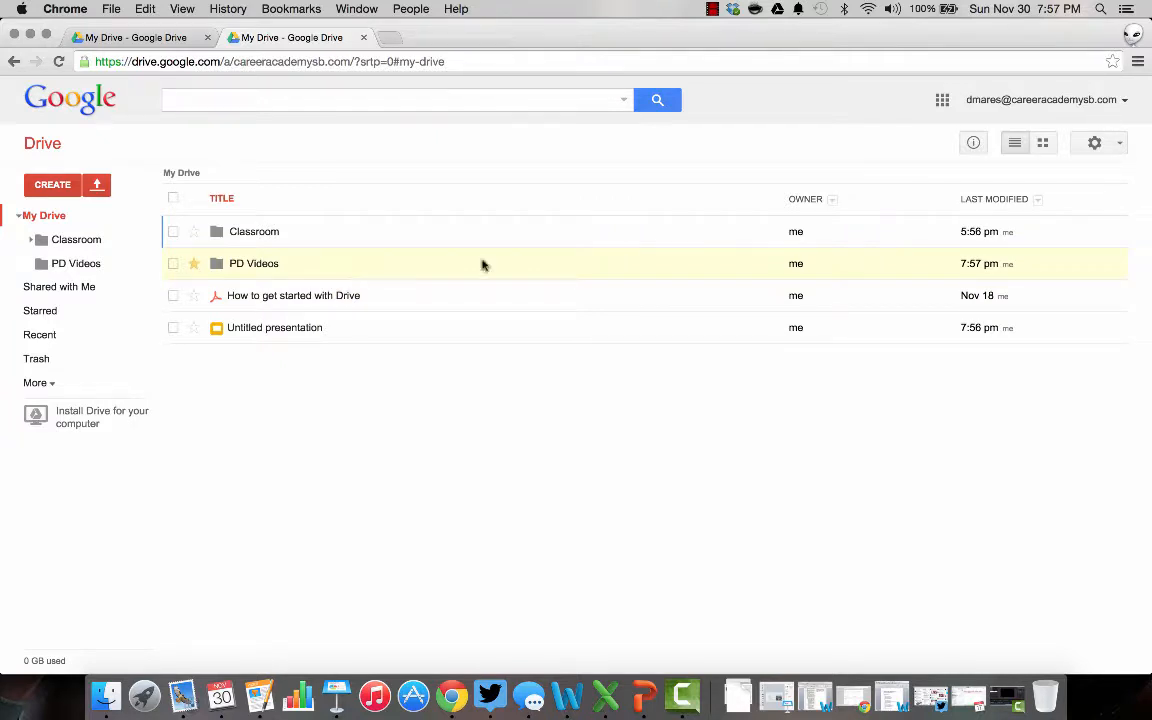
left_click(832, 201)
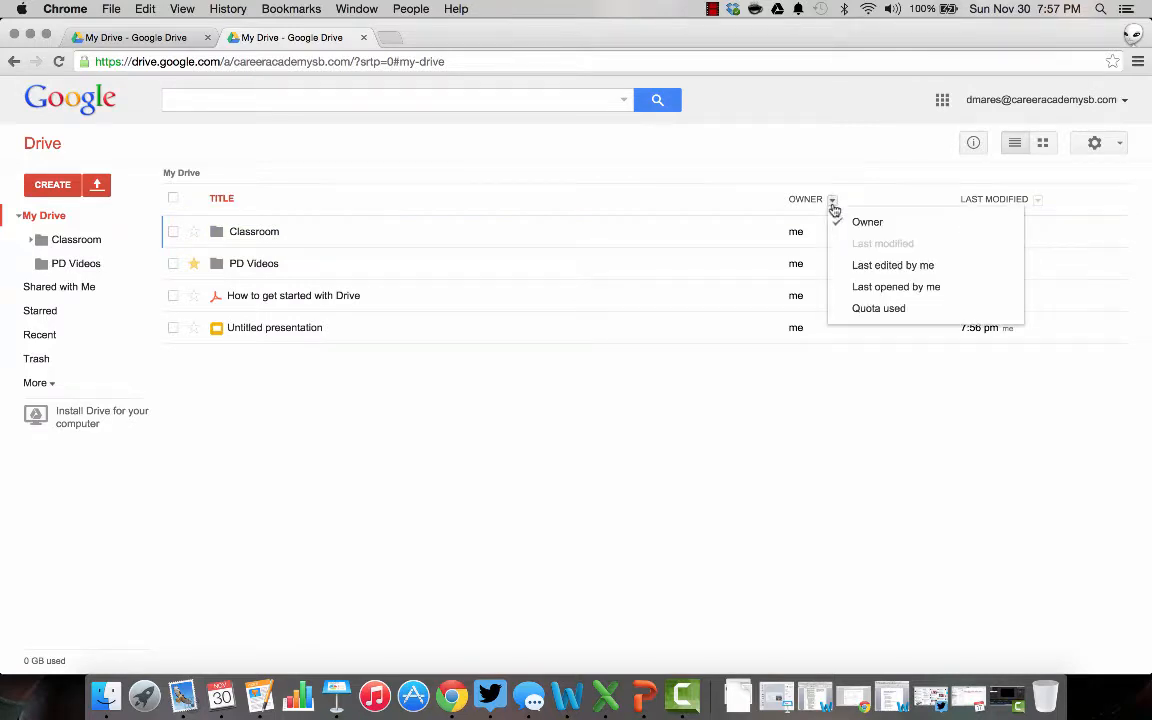
left_click(843, 203)
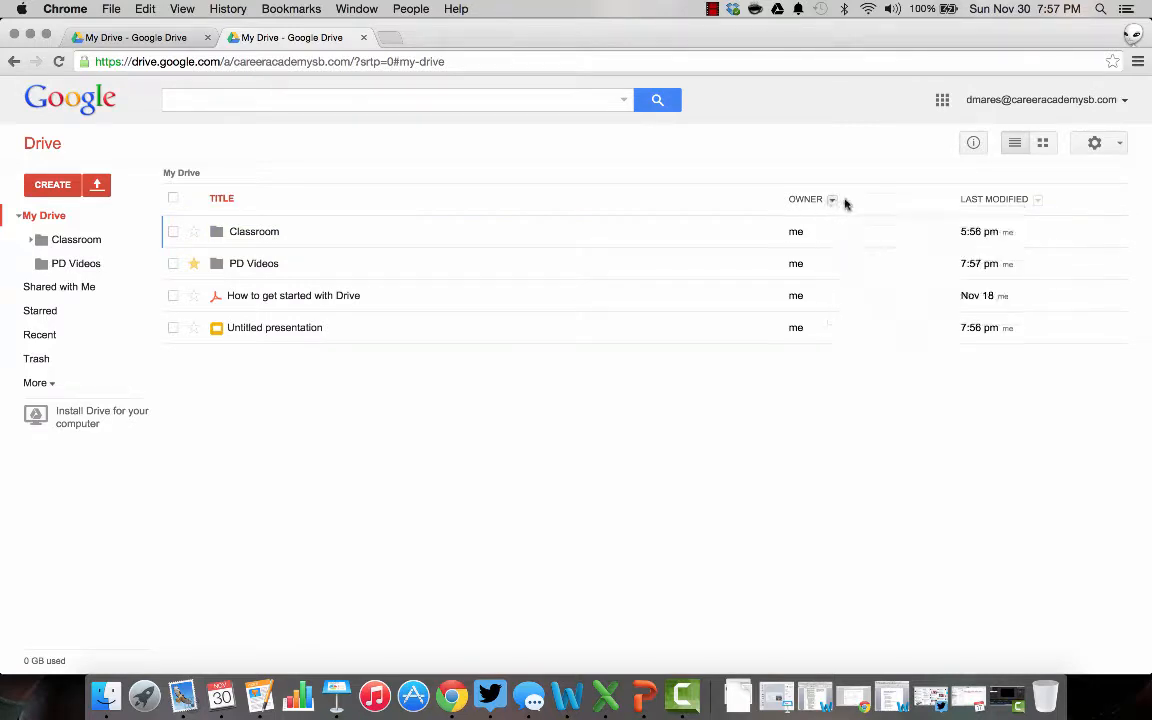
left_click(1037, 202)
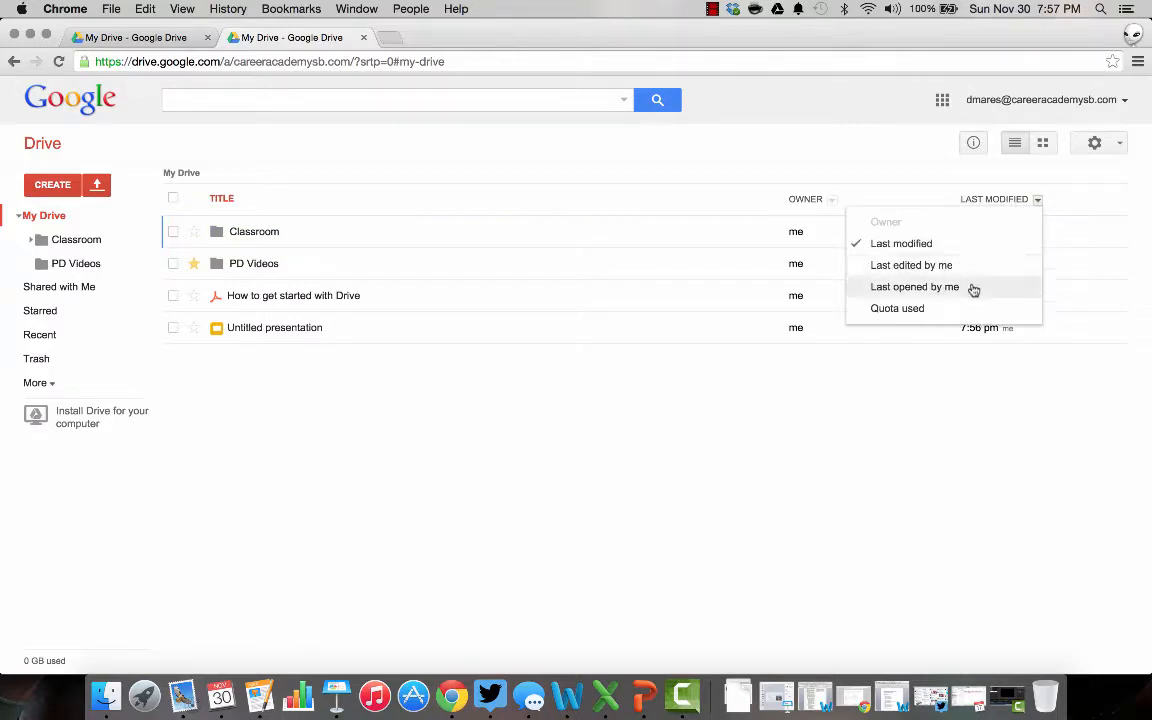
left_click(929, 242)
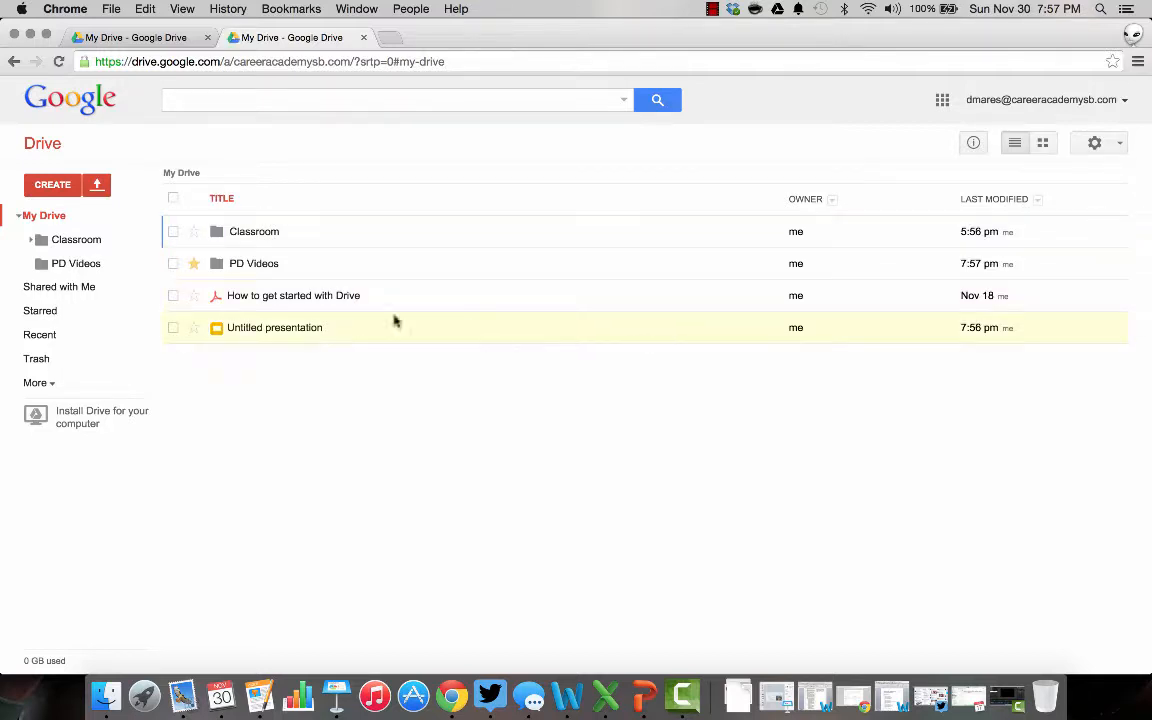
Upload Navigating to Google Drive.mp4 from the computer's PD Videos folder to My Drive without any format conversion.
left_click(100, 186)
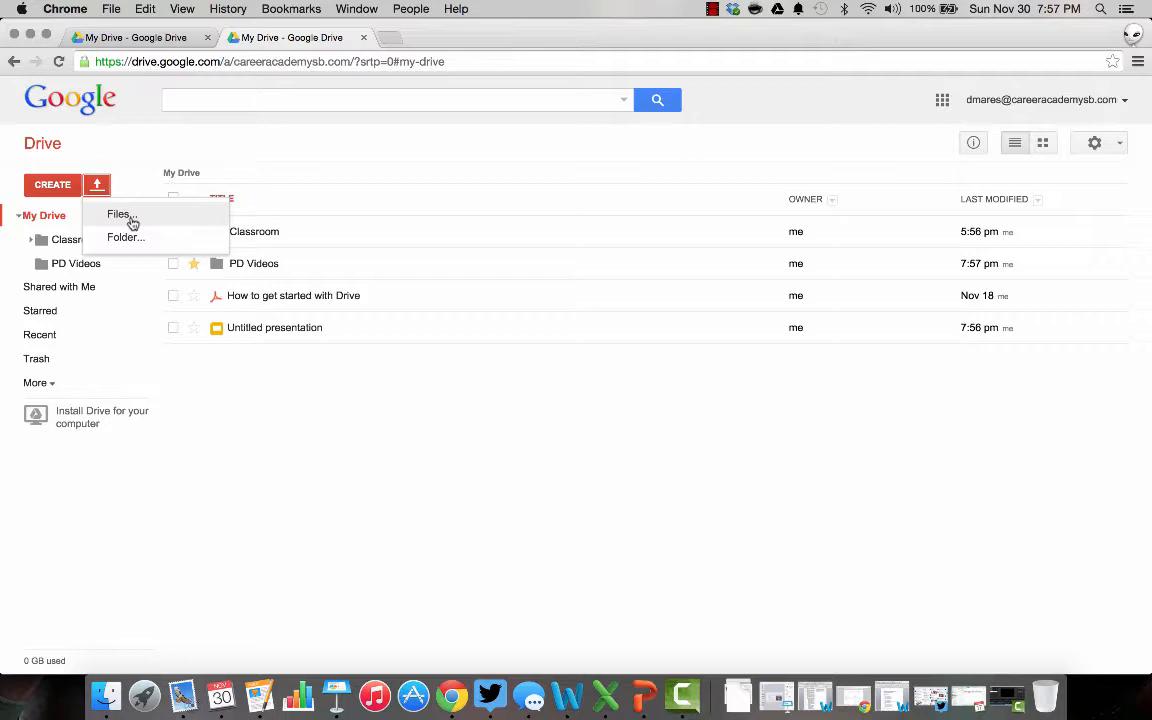
left_click(130, 218)
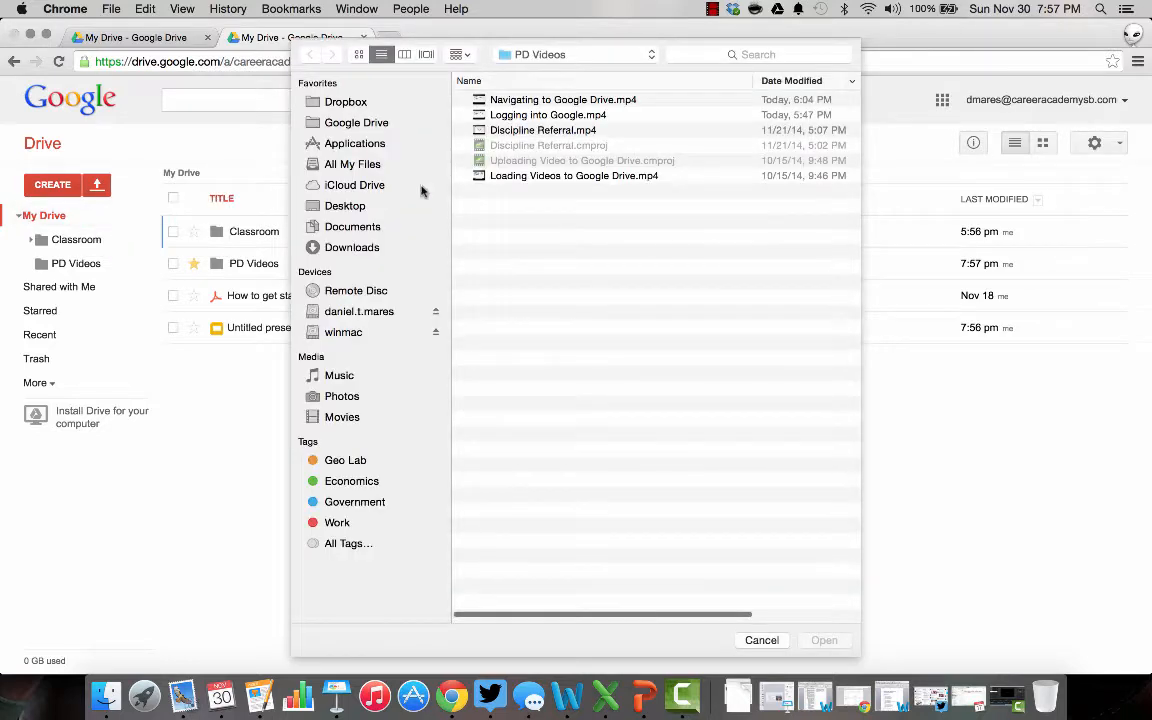
left_click(562, 100)
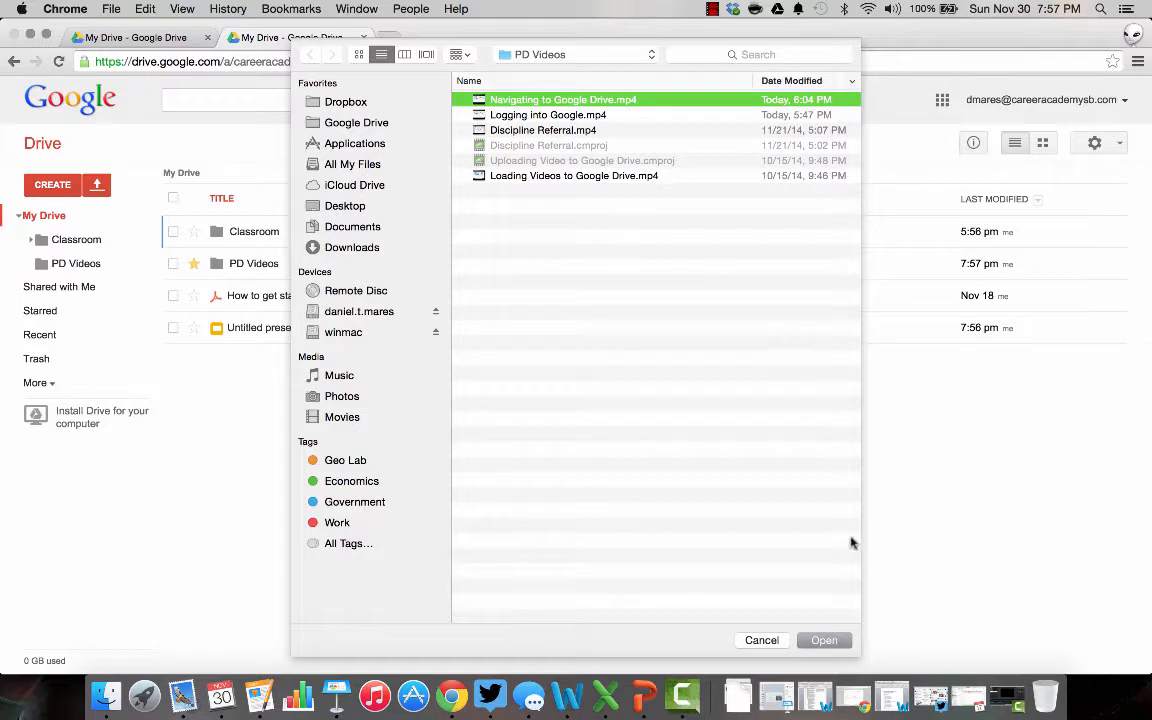
left_click(833, 642)
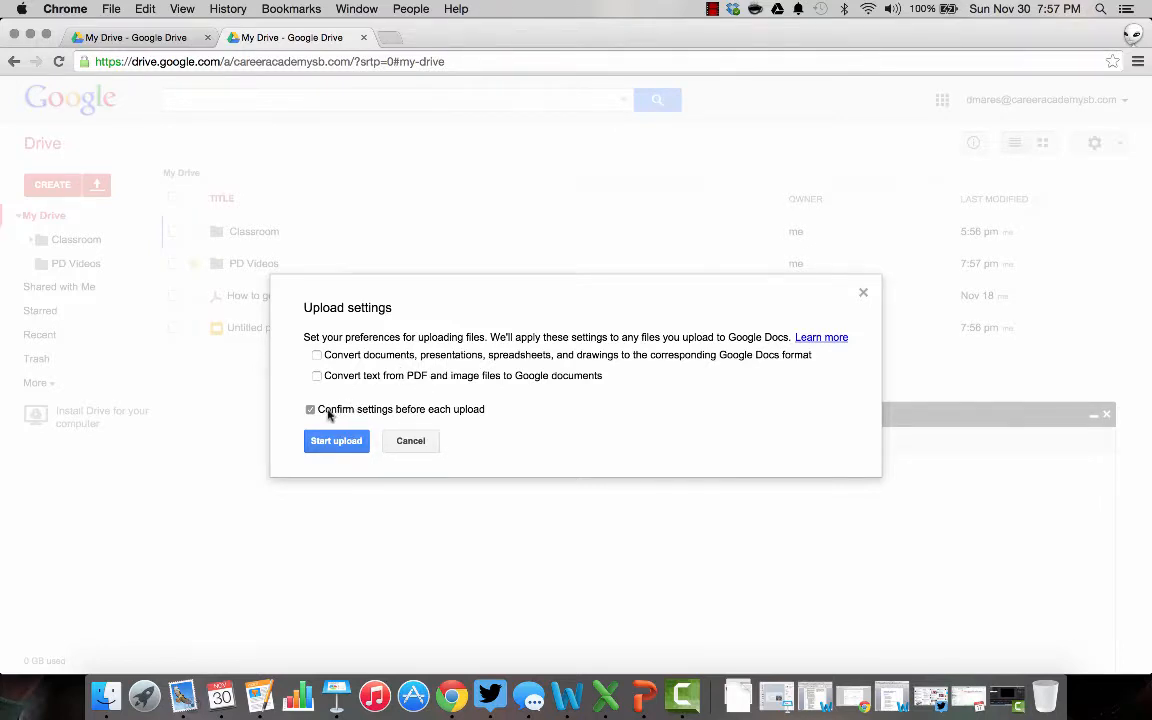
left_click(338, 441)
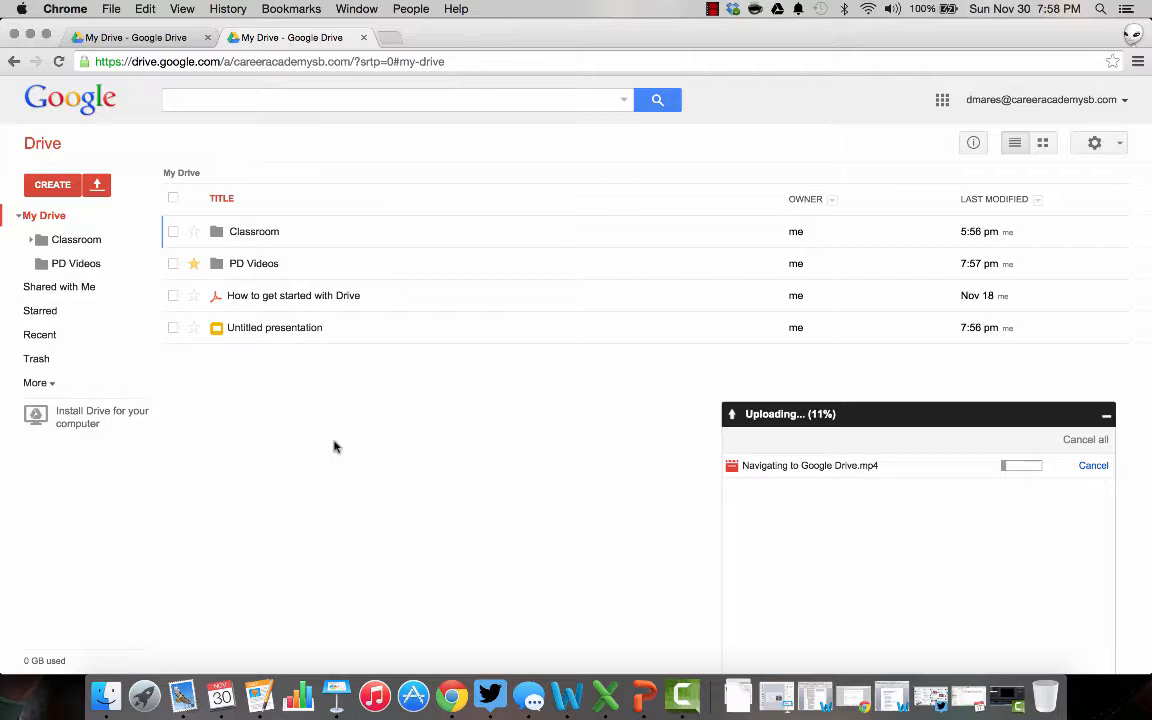
Start uploading the Lost On the River (Deluxe Version) folder and close the preview of Navigating to Google Drive.mp4.
left_click(97, 184)
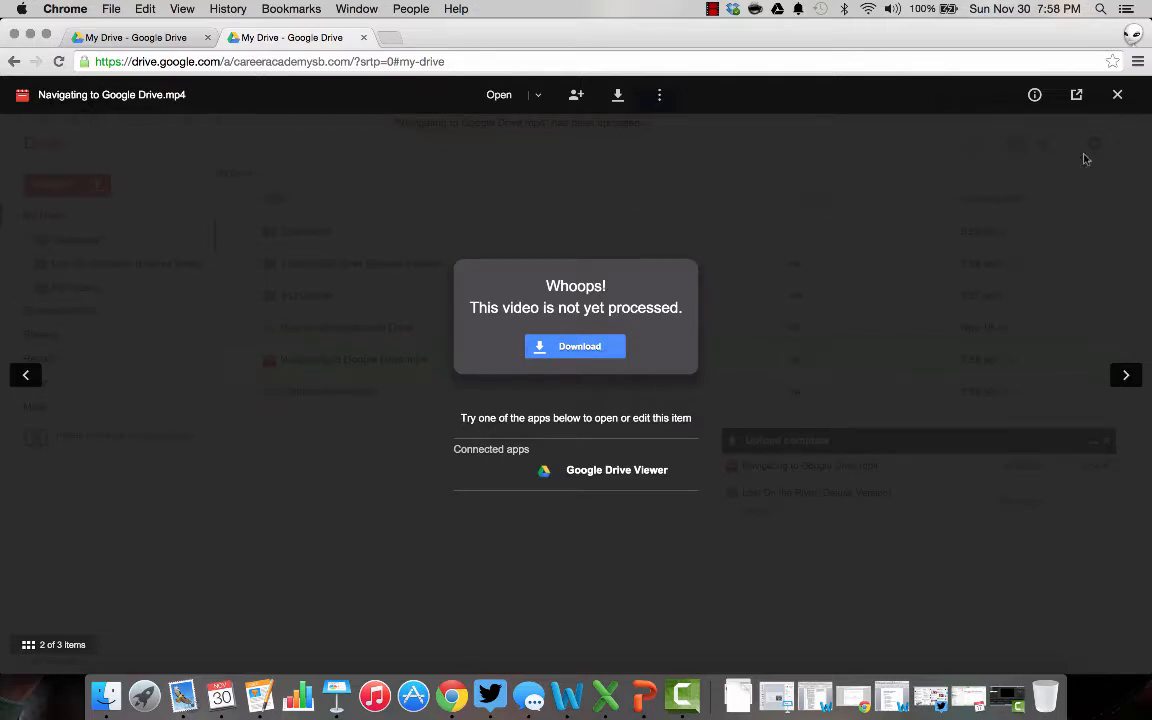
left_click(1117, 94)
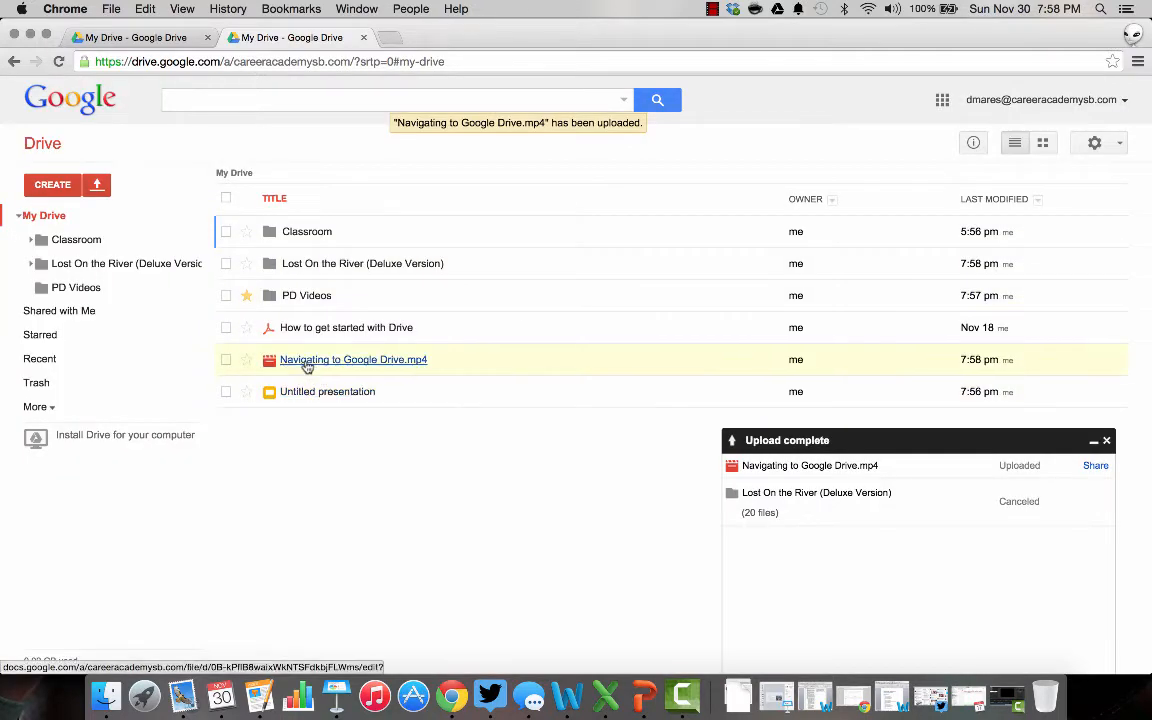
Move Navigating to Google Drive.mp4 from My Drive into the PD Videos folder and open that folder.
left_click_drag(307, 366, 293, 298)
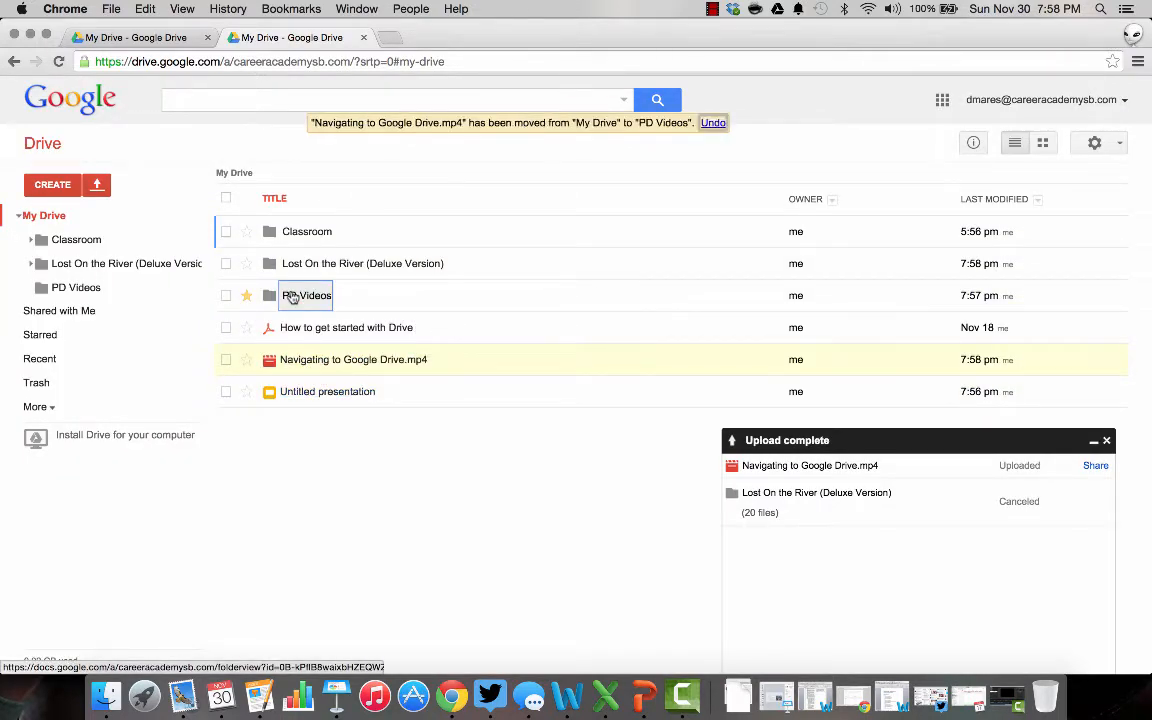
left_click(292, 296)
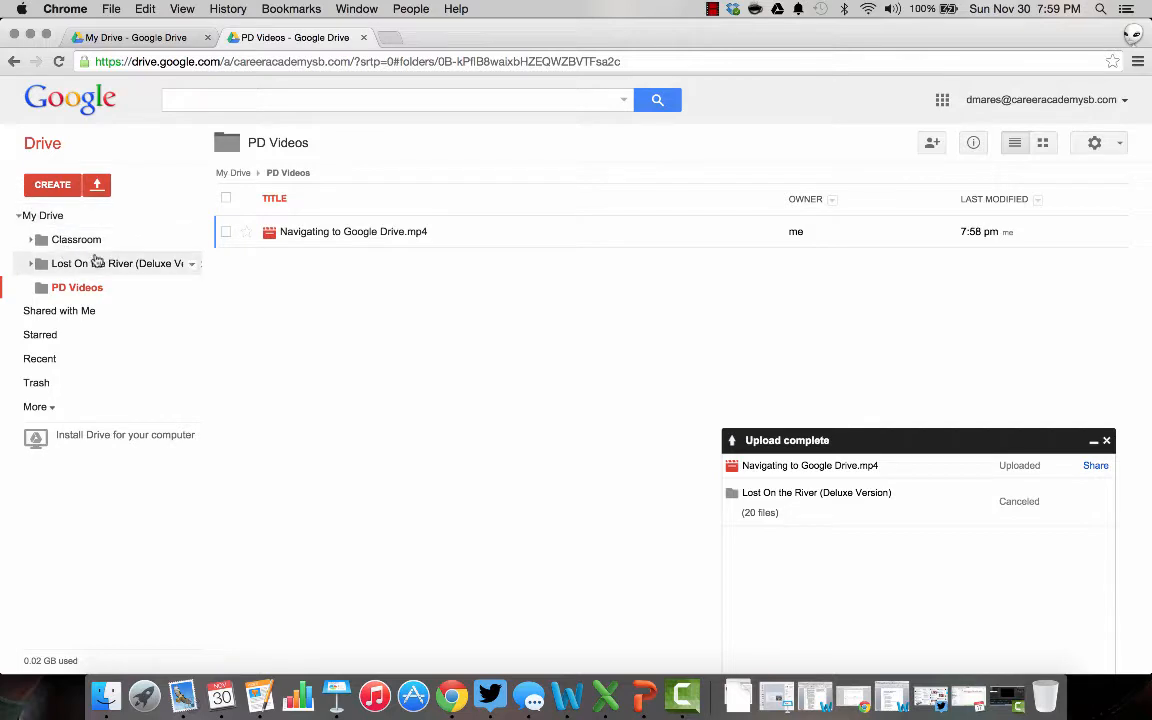
Upload the Unit 1 folder from Curriculum, Economics, 2014-2015 into PD Videos without conversion, and cancel the upload partway through.
left_click(97, 185)
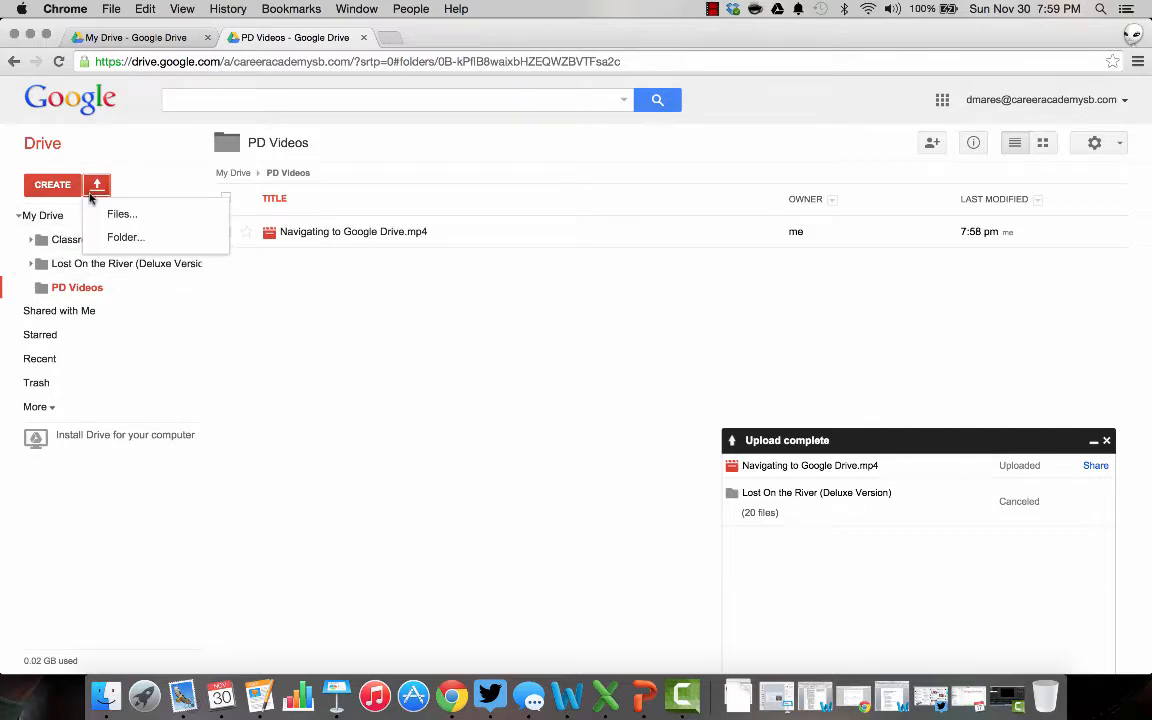
left_click(127, 241)
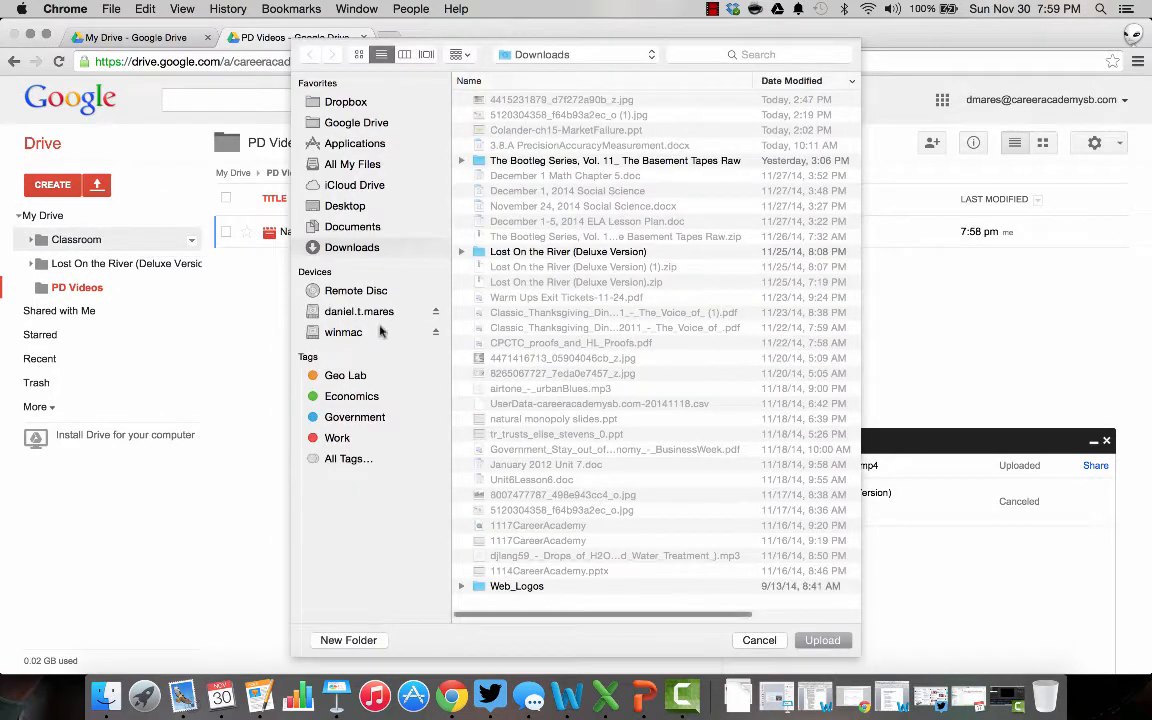
left_click(380, 313)
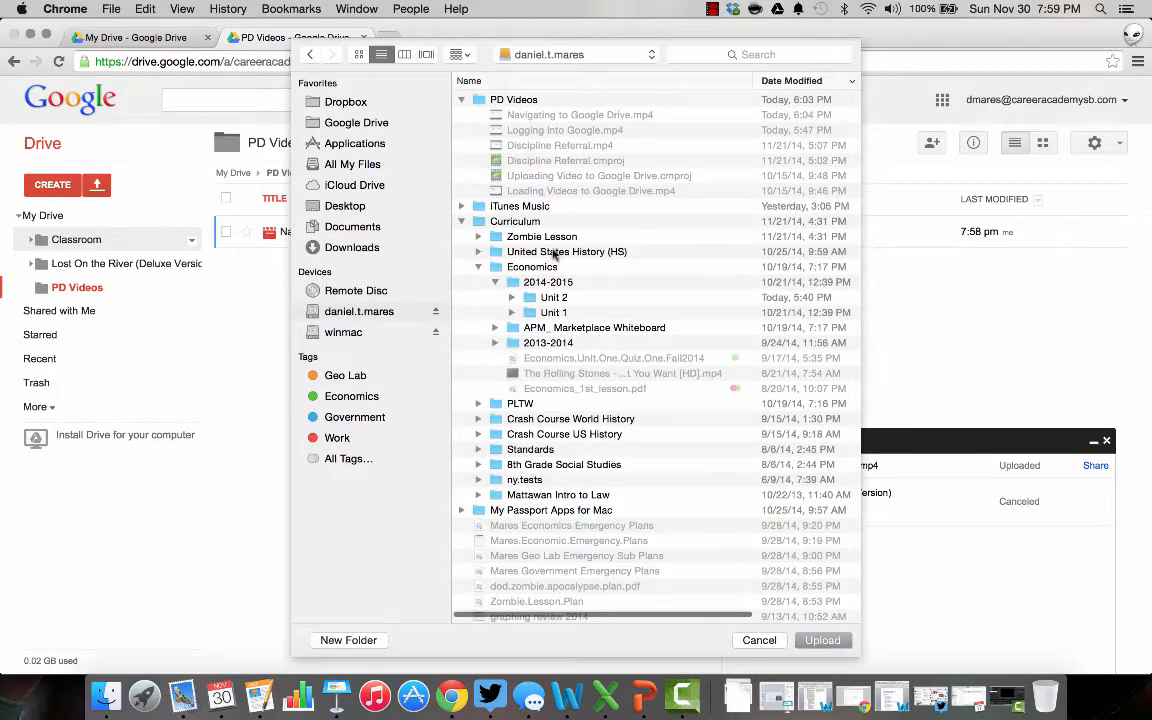
left_click(557, 313)
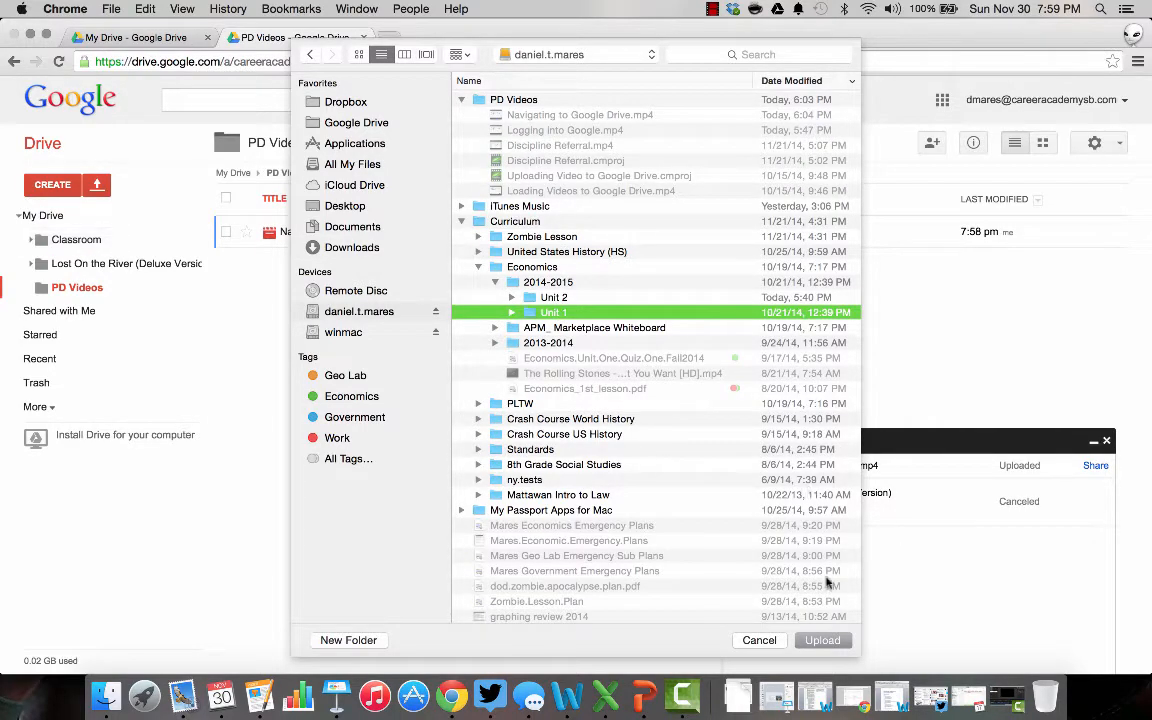
left_click(822, 640)
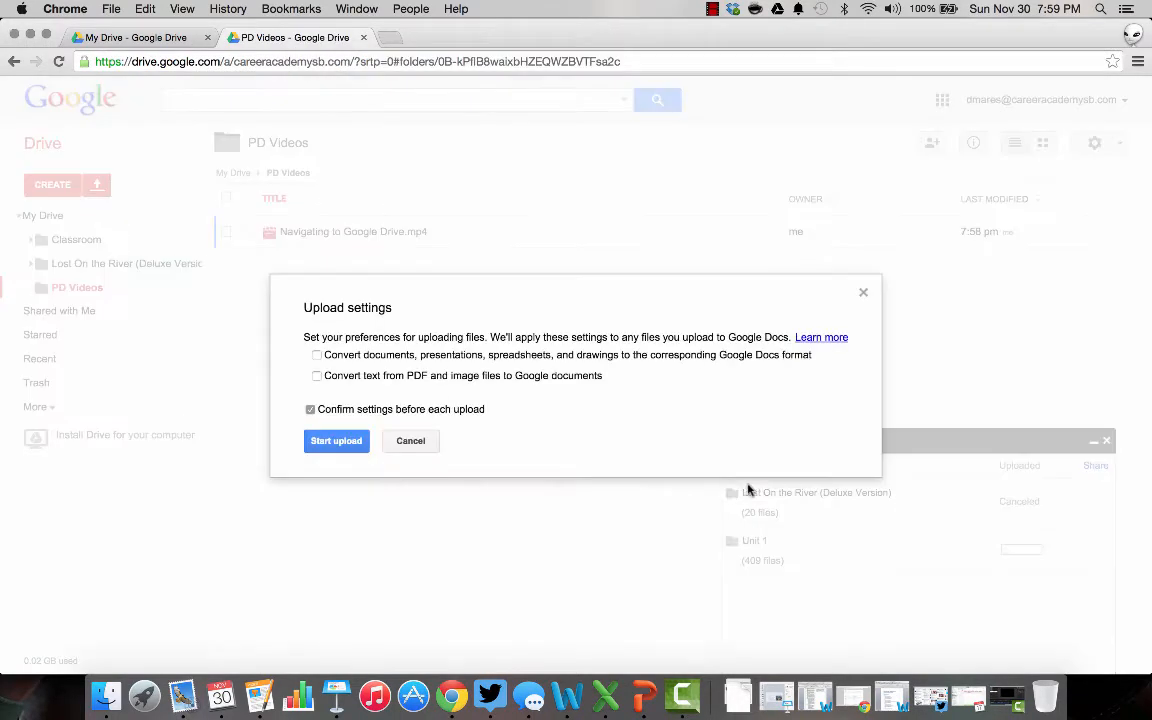
left_click(336, 441)
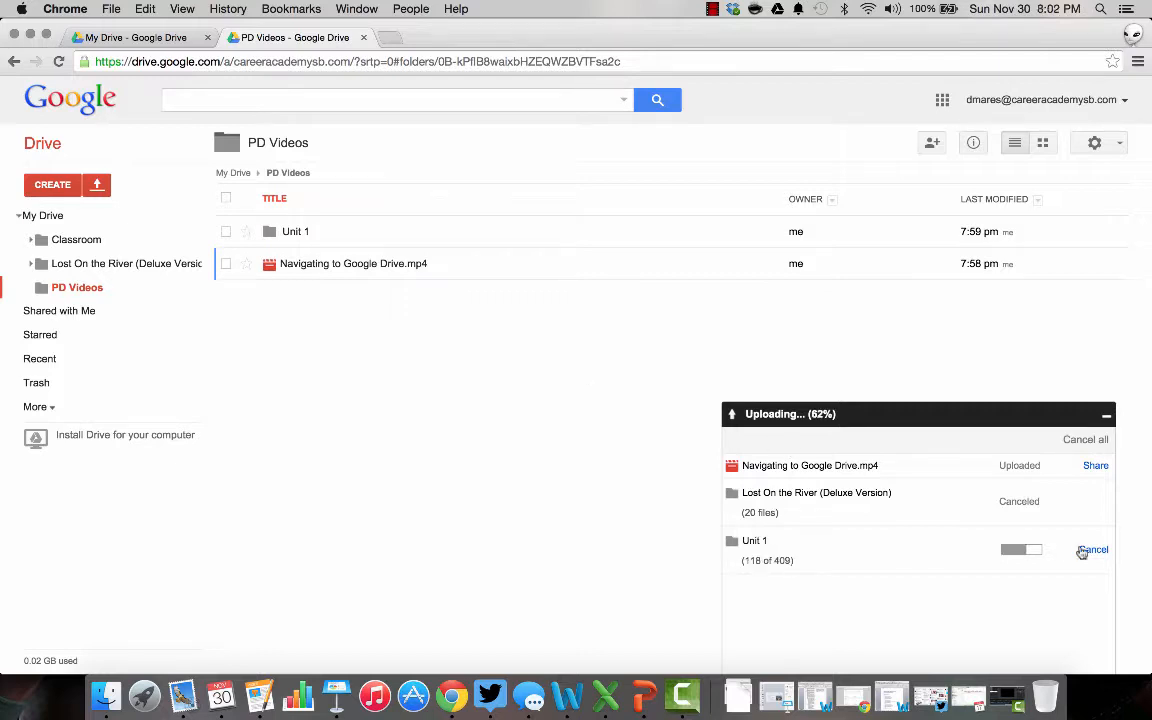
left_click(1093, 549)
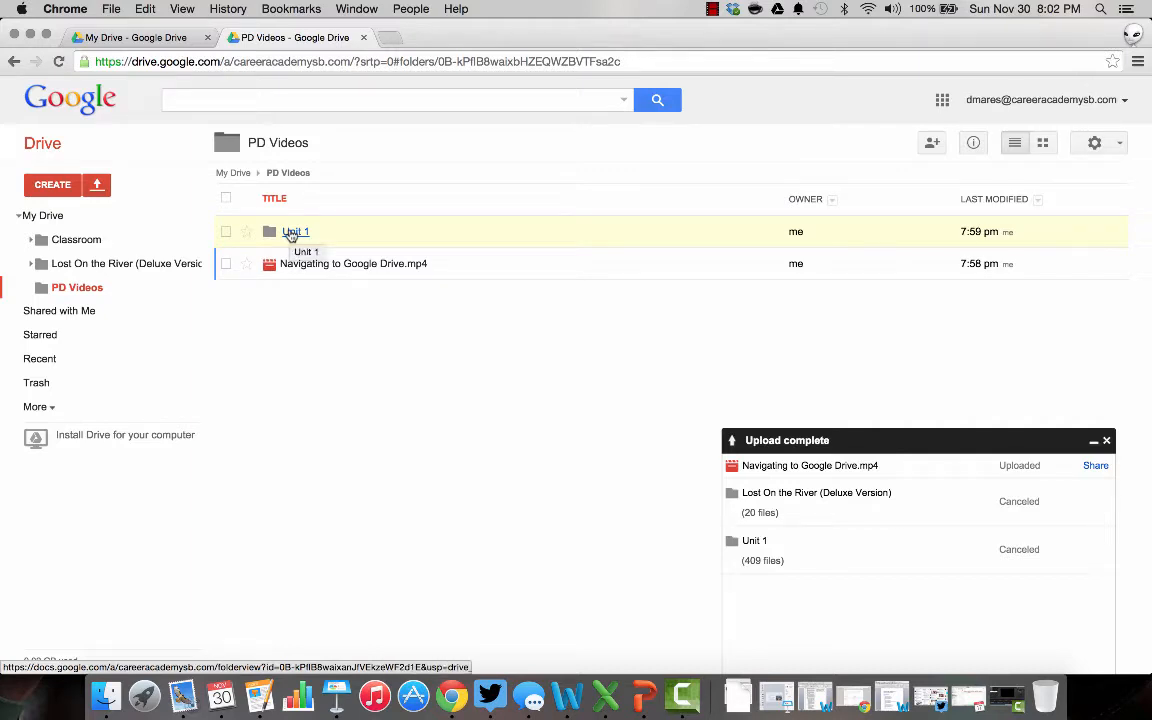
Move the Unit 1 folder from PD Videos to My Drive, and create a folder named "Economics 2014" in PD Videos.
left_click_drag(291, 234, 59, 218)
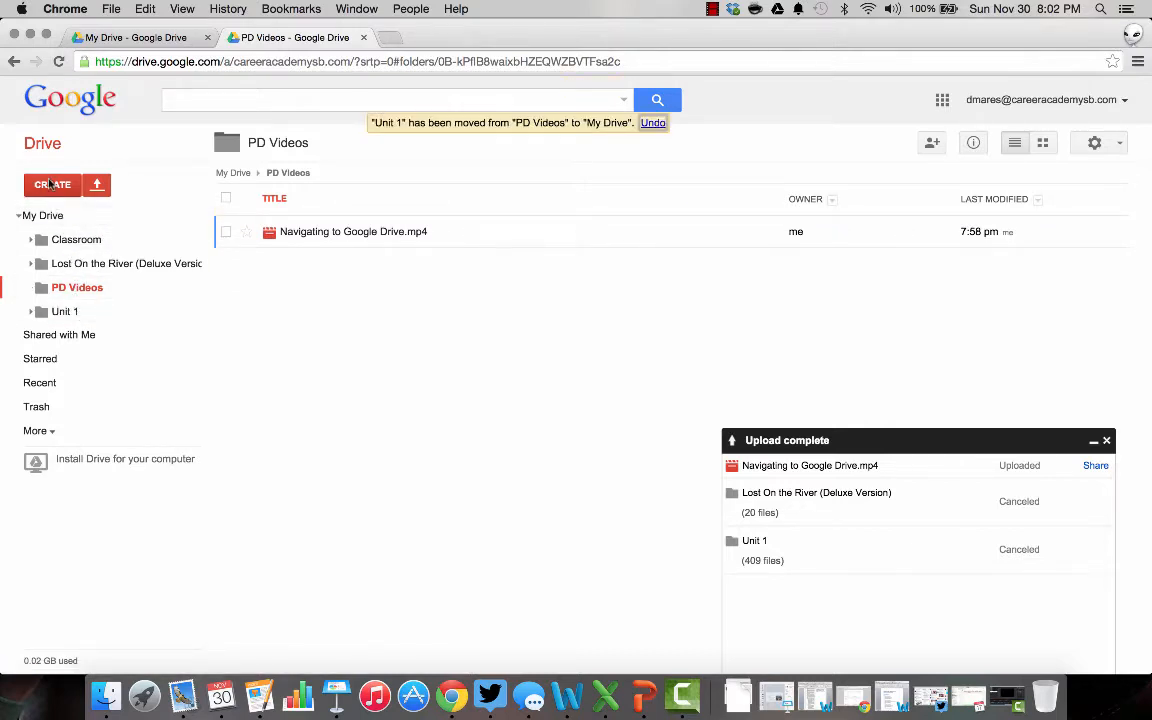
left_click(50, 184)
left_click(69, 221)
type("E")
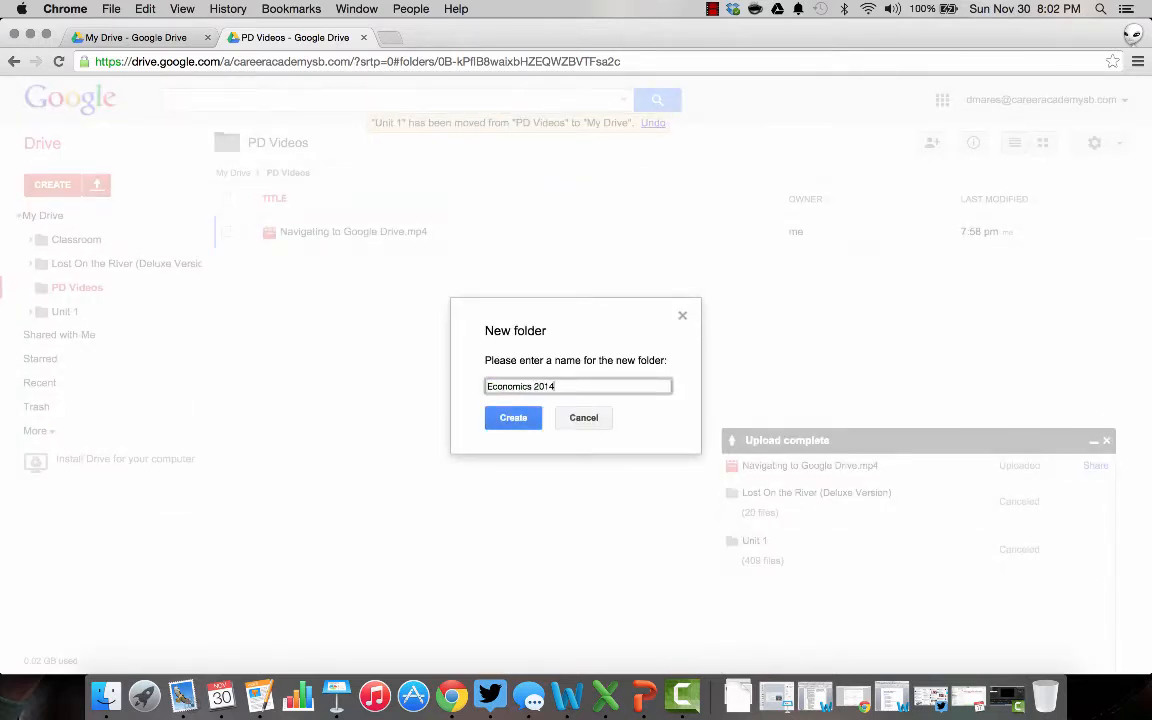
type("conomics 2014")
key("Return")
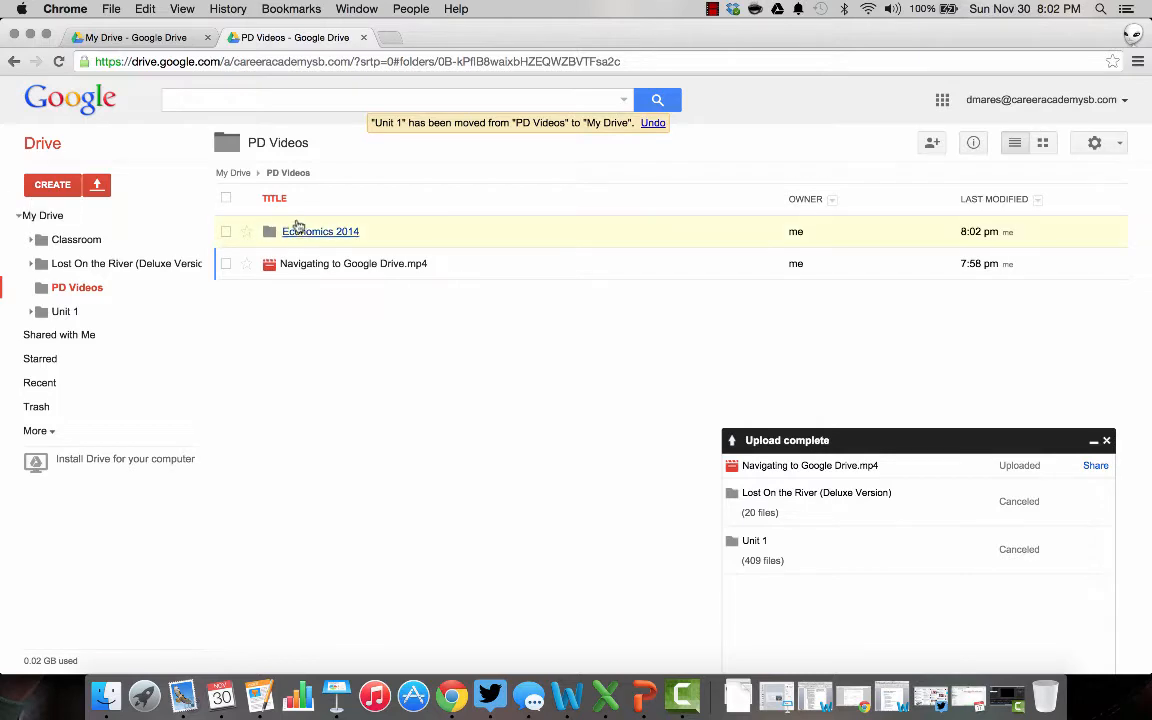
Move the Economics 2014 folder to My Drive and place the Unit 1 folder inside it.
left_click_drag(297, 226, 43, 218)
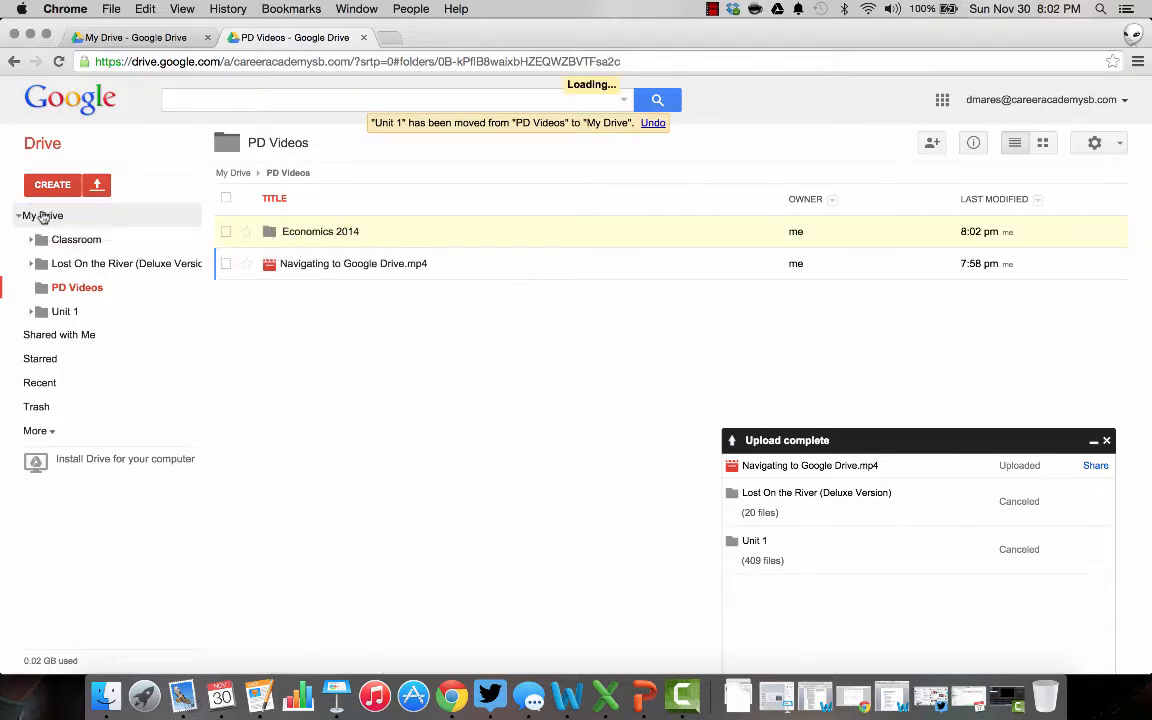
left_click(43, 216)
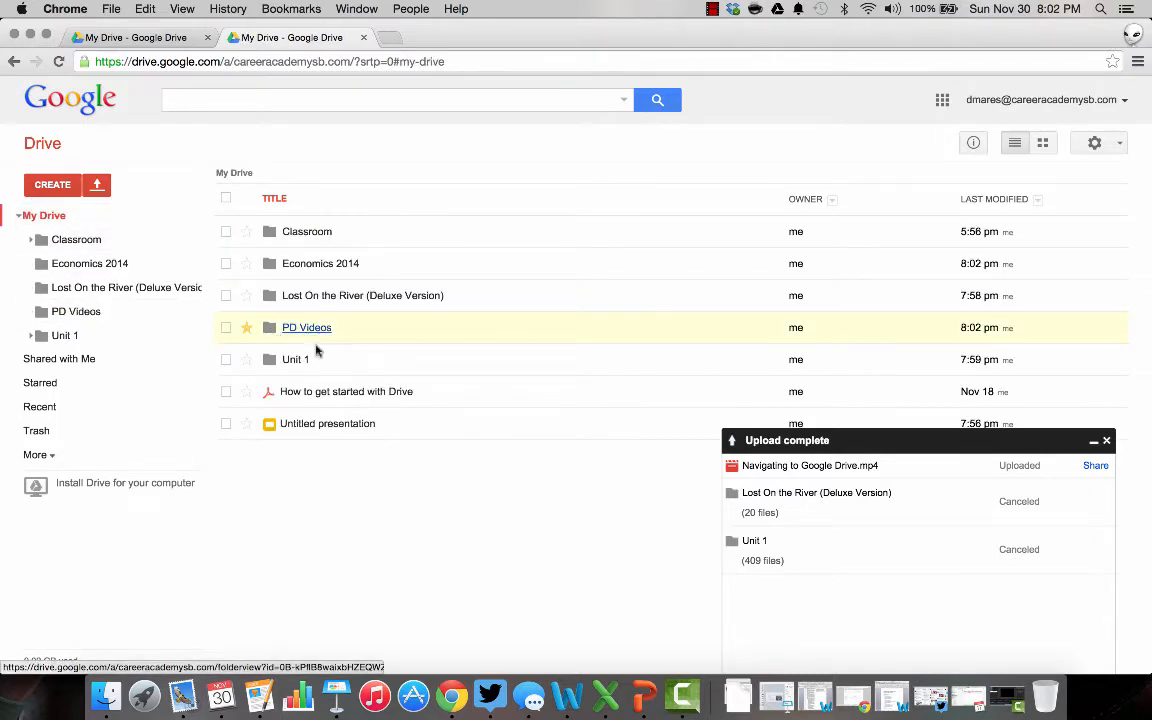
left_click_drag(296, 360, 298, 265)
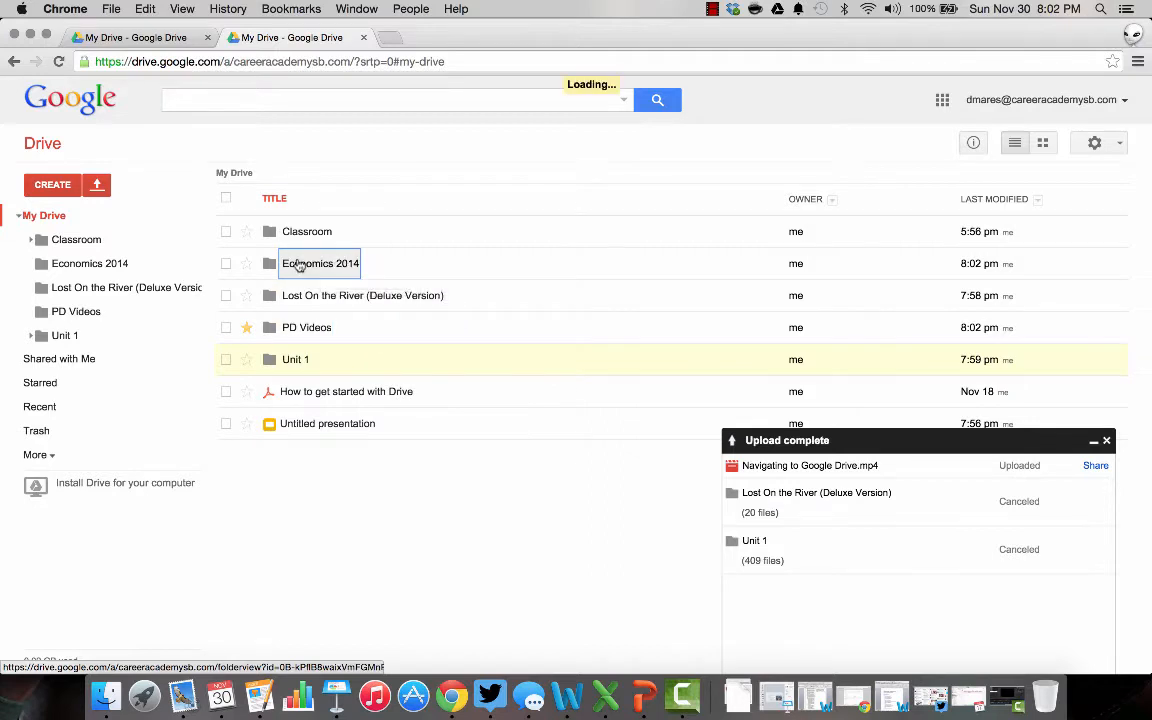
Open the Unit 1 subfolder of Economics 2014 and browse its uploaded files down to the end of the list.
left_click(298, 265)
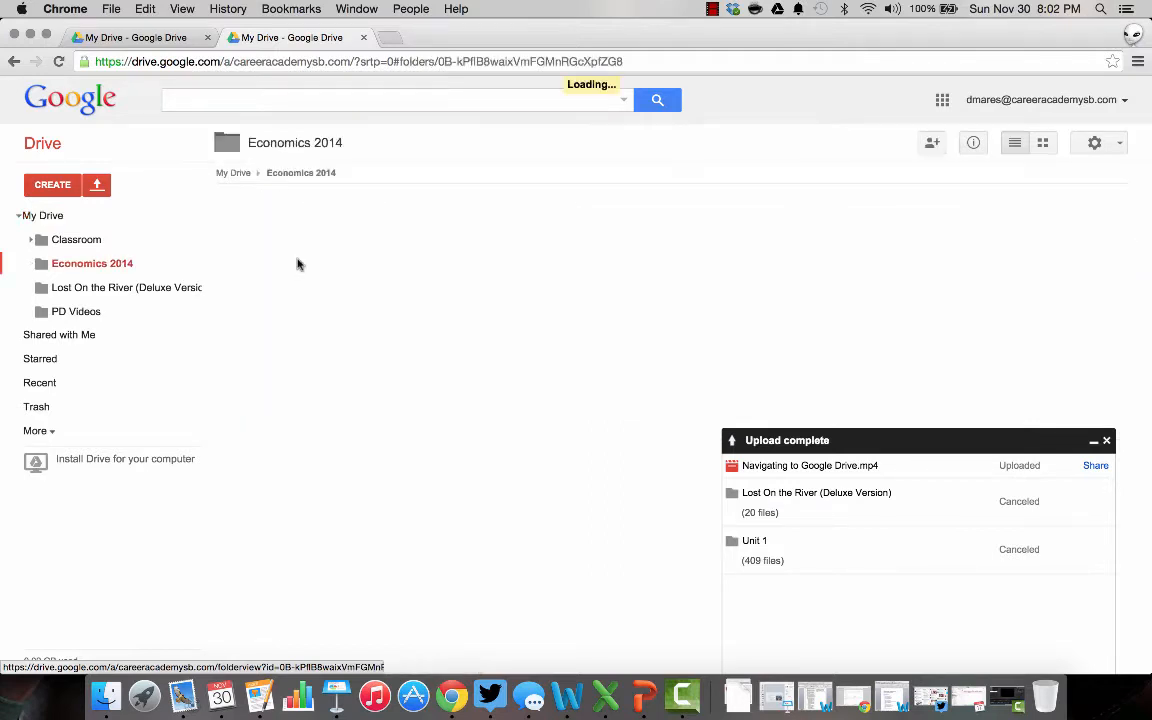
left_click(287, 230)
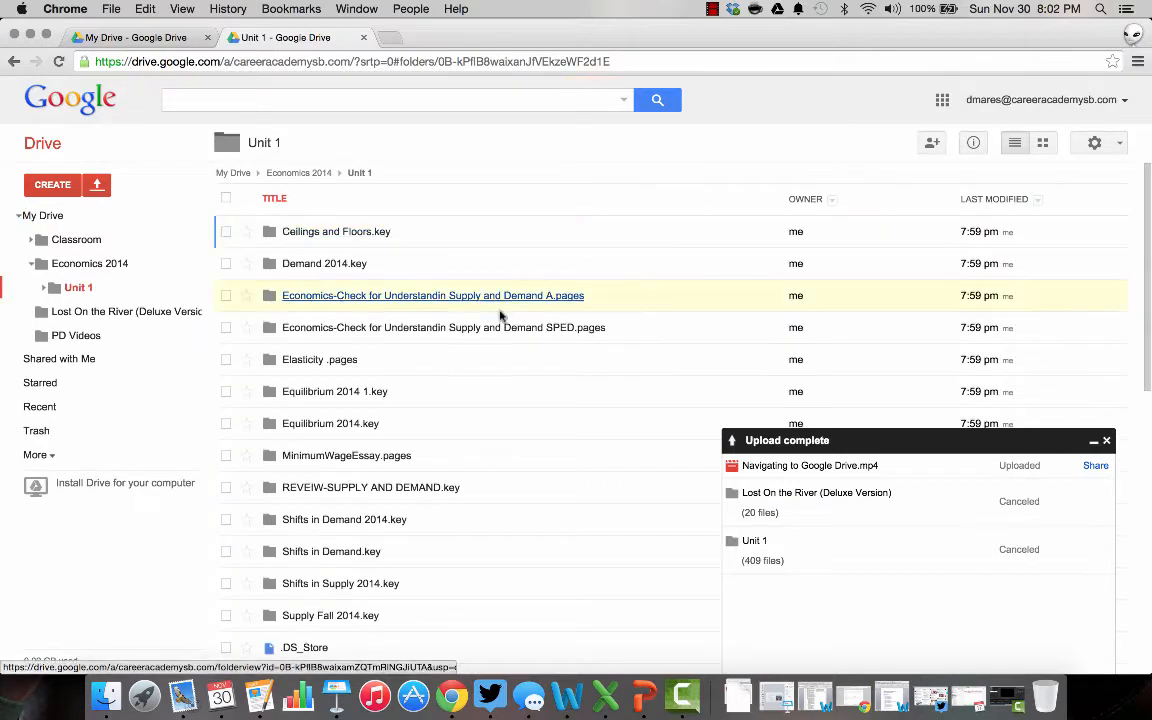
scroll(506, 340, "down", 5)
scroll(506, 340, "down", 10)
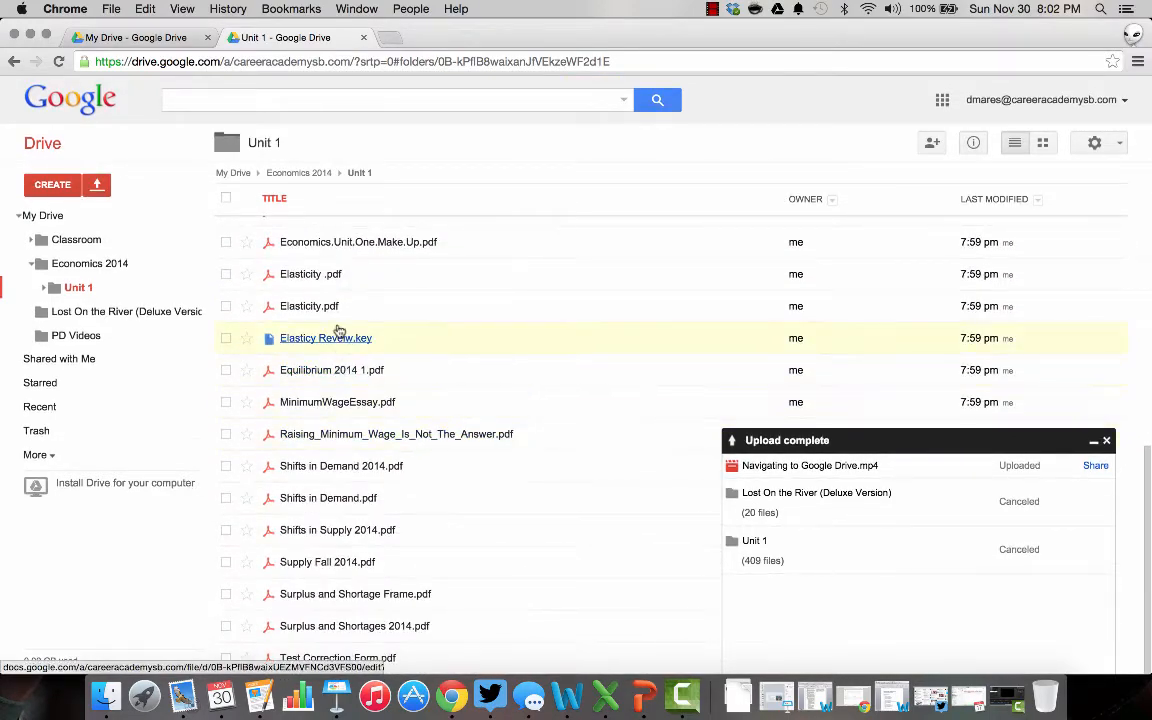
scroll(405, 455, "down", 1)
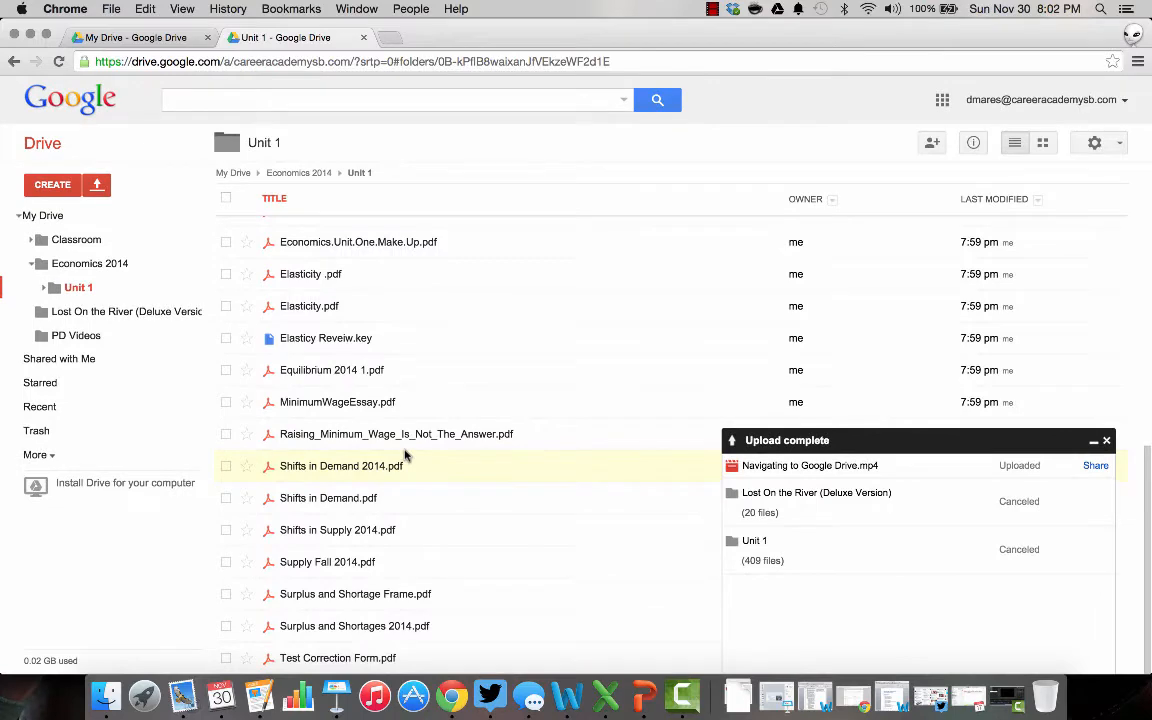
Preview Surplus and Shortage Frame.pdf, close the preview, and dismiss the upload status window.
left_click(398, 597)
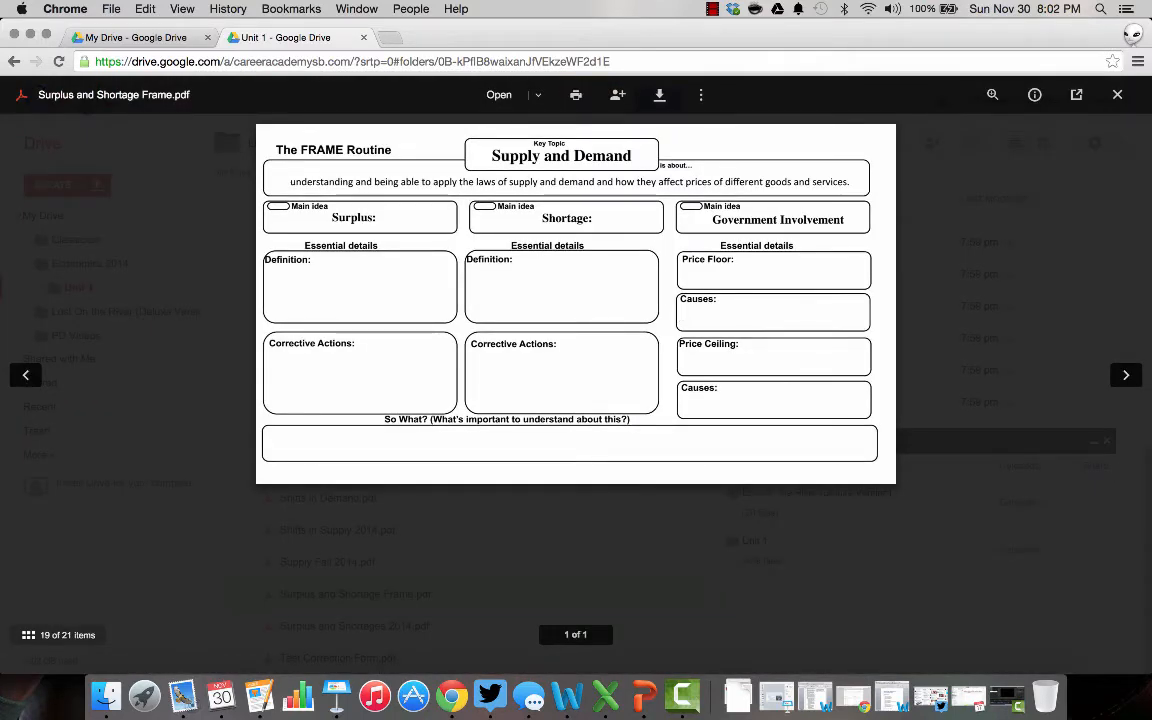
key("Escape")
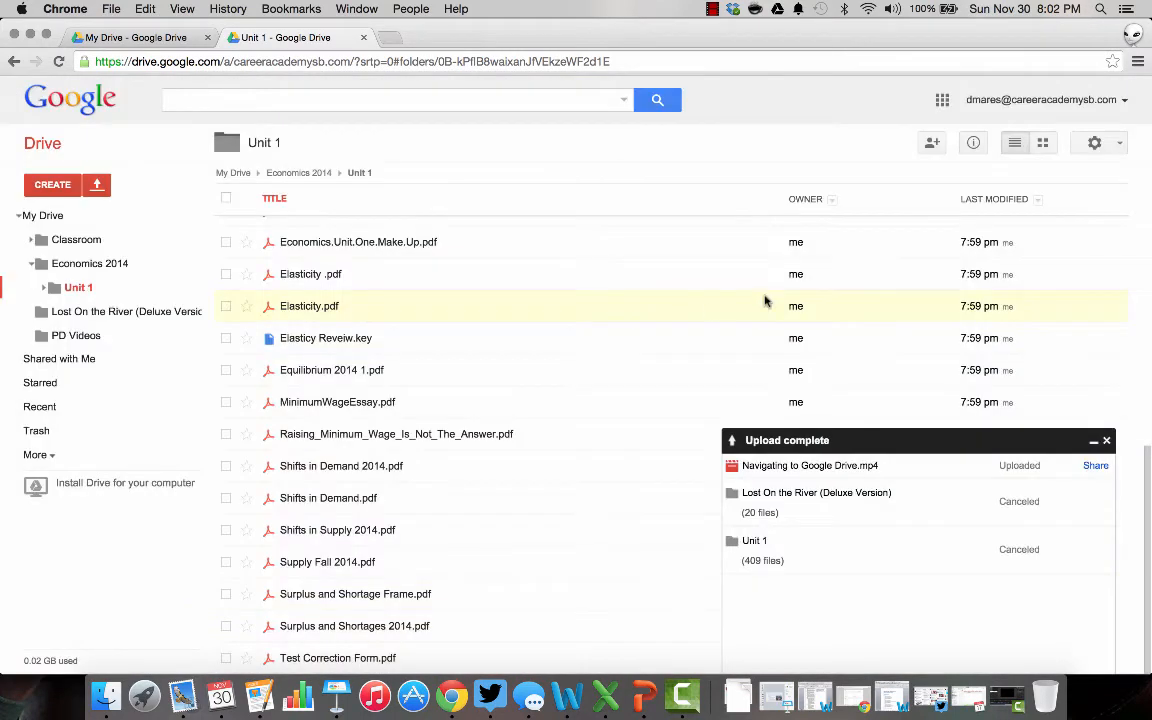
left_click(1107, 441)
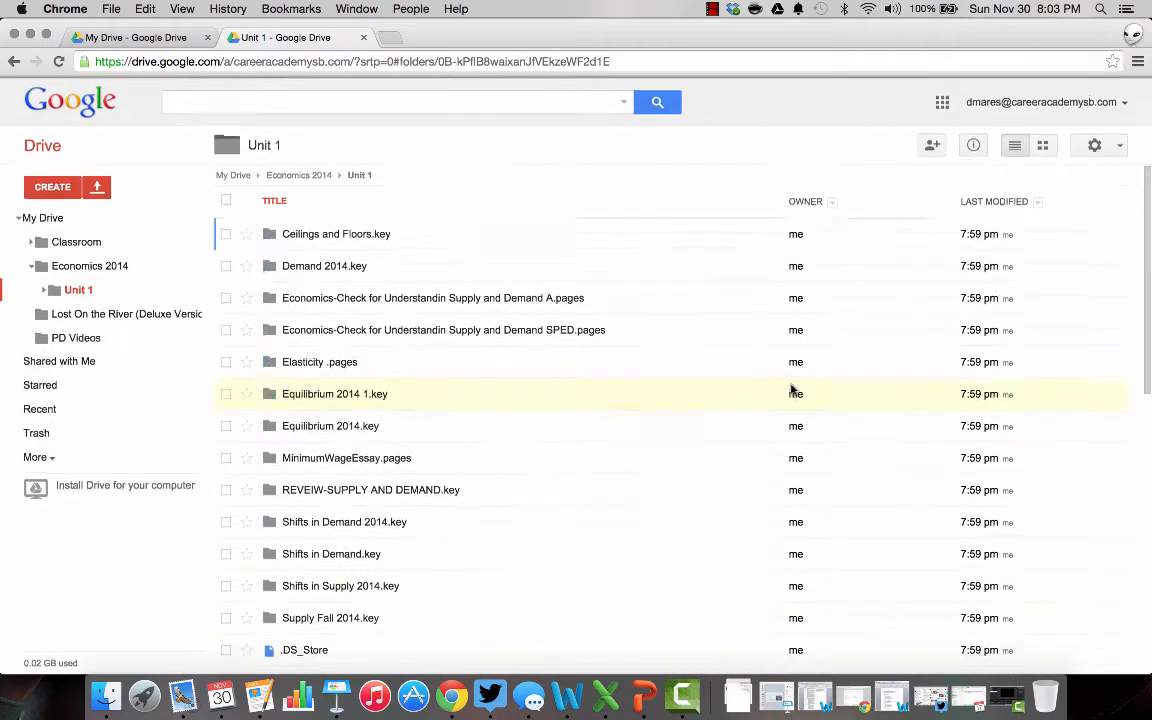